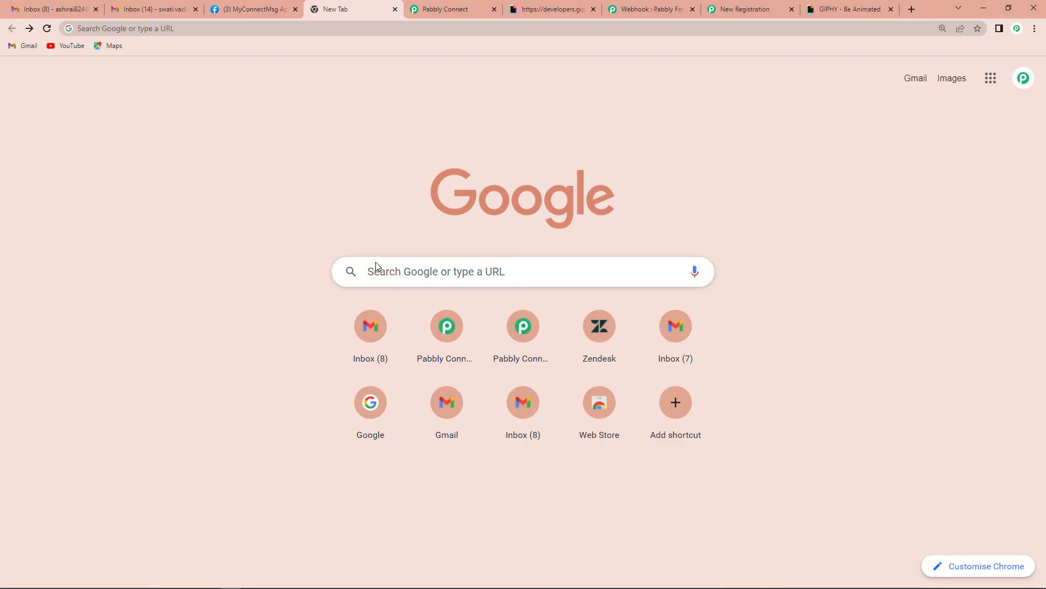
Go to pabbly.com/connect, dismiss the lifetime offer, sign in and access Pabbly Connect from the list of apps.
left_click(169, 26)
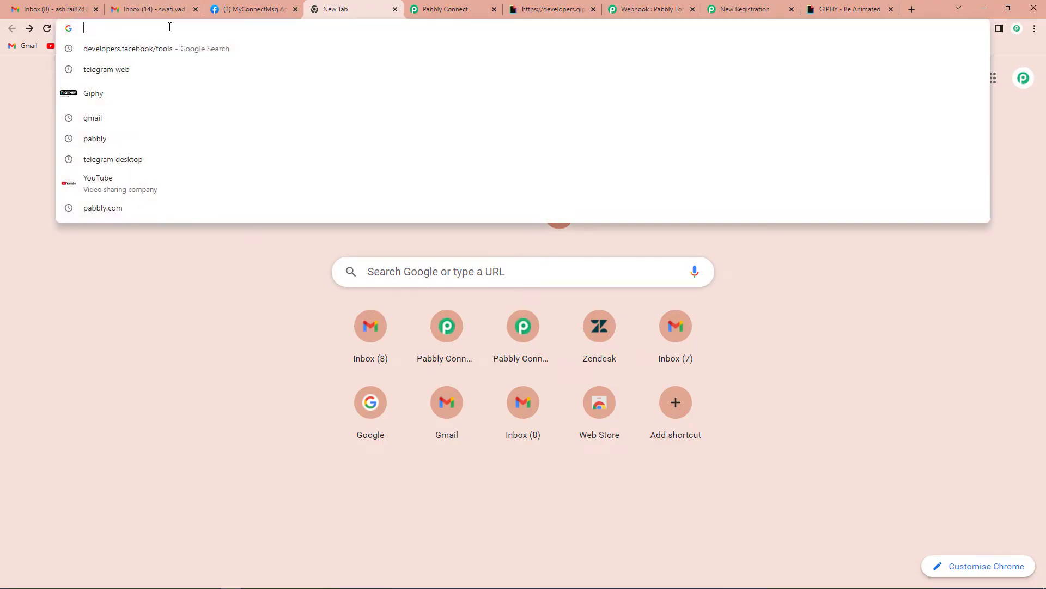
type("pabbly.com/connect/")
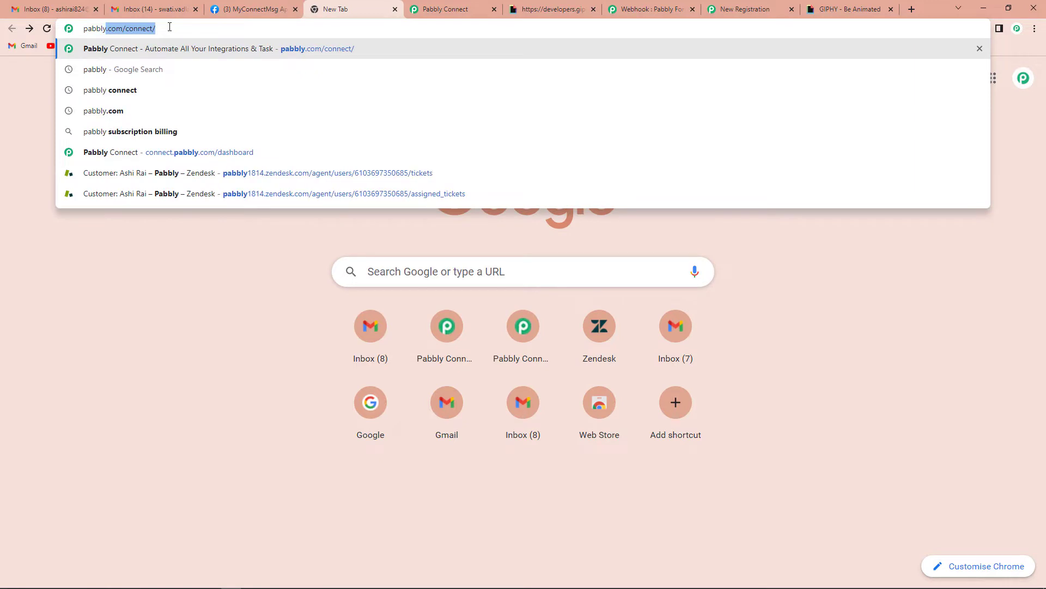
key("Return")
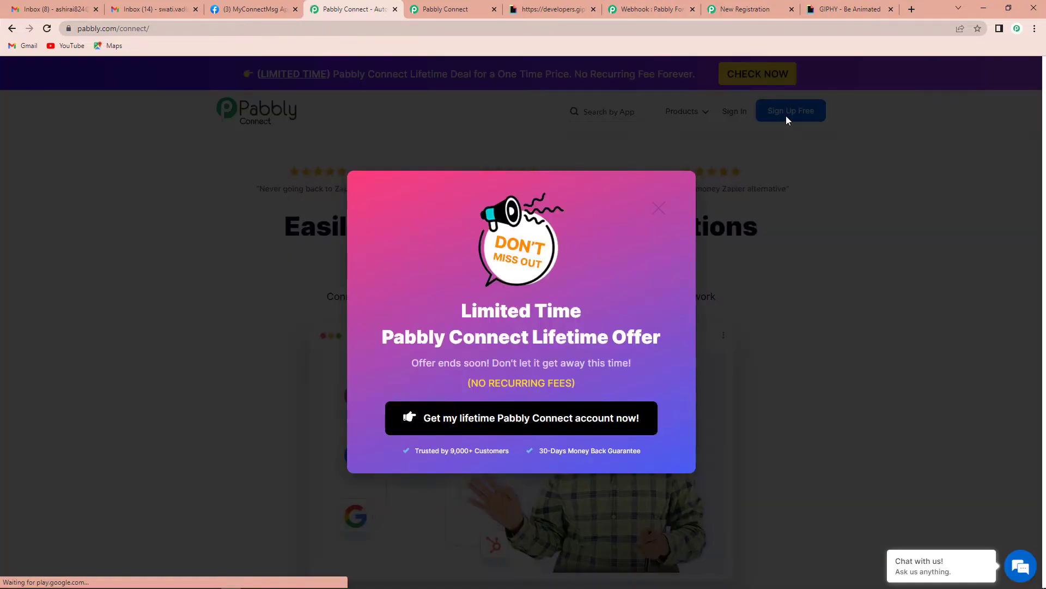
left_click(657, 208)
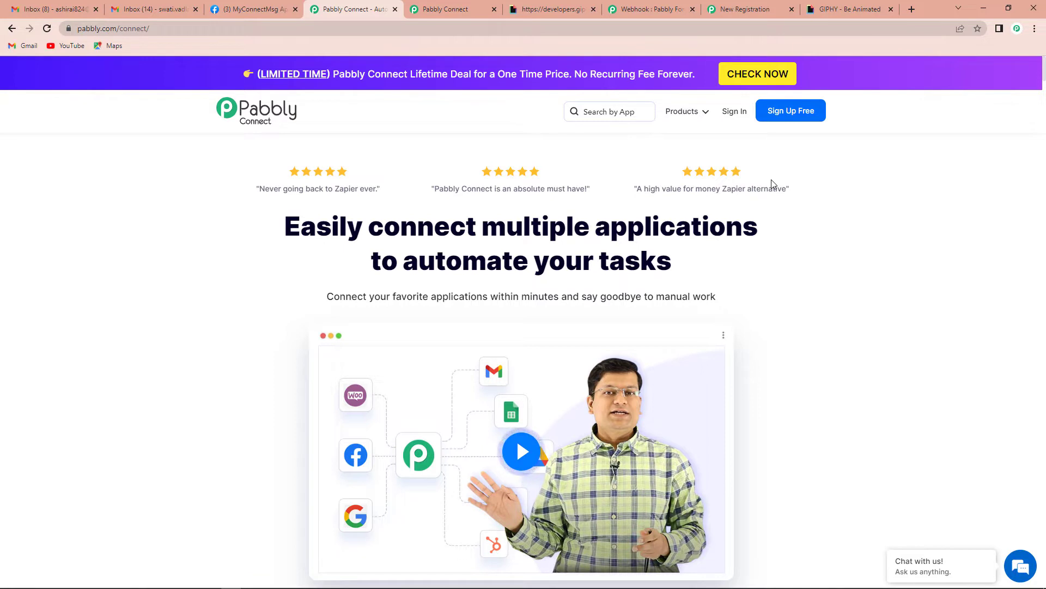
left_click(734, 112)
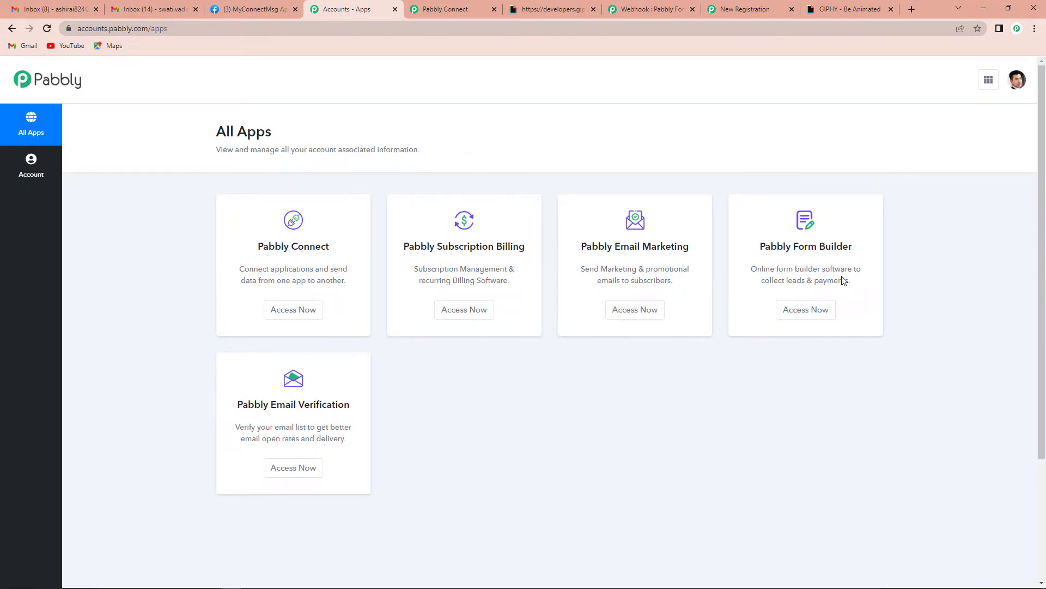
left_click(304, 311)
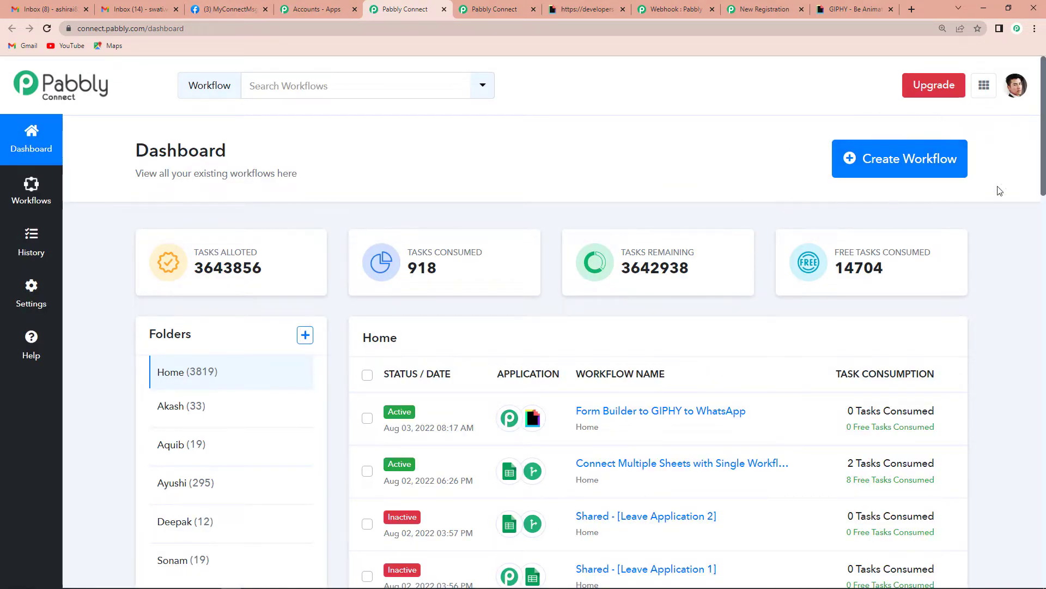
Create a new workflow named "Form Builder to GPIHY to WhatsApp Intergration".
left_click(884, 172)
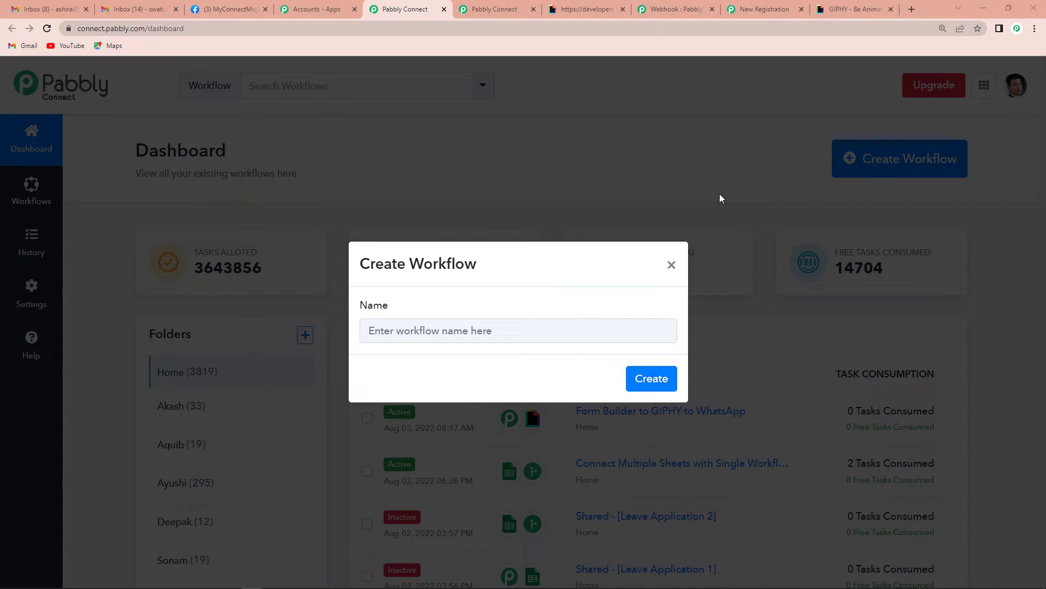
left_click(470, 326)
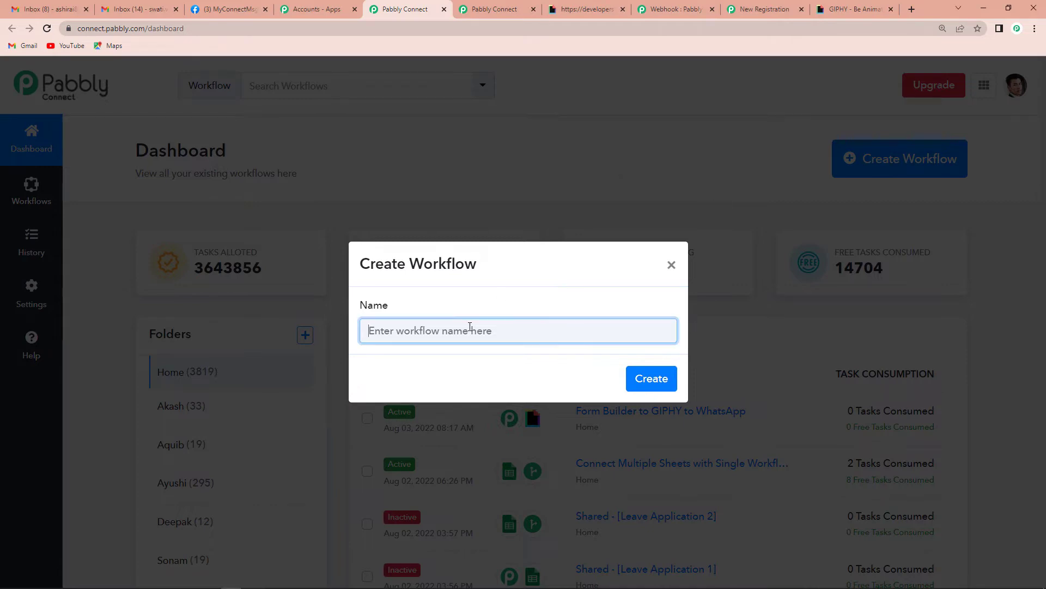
type("Form")
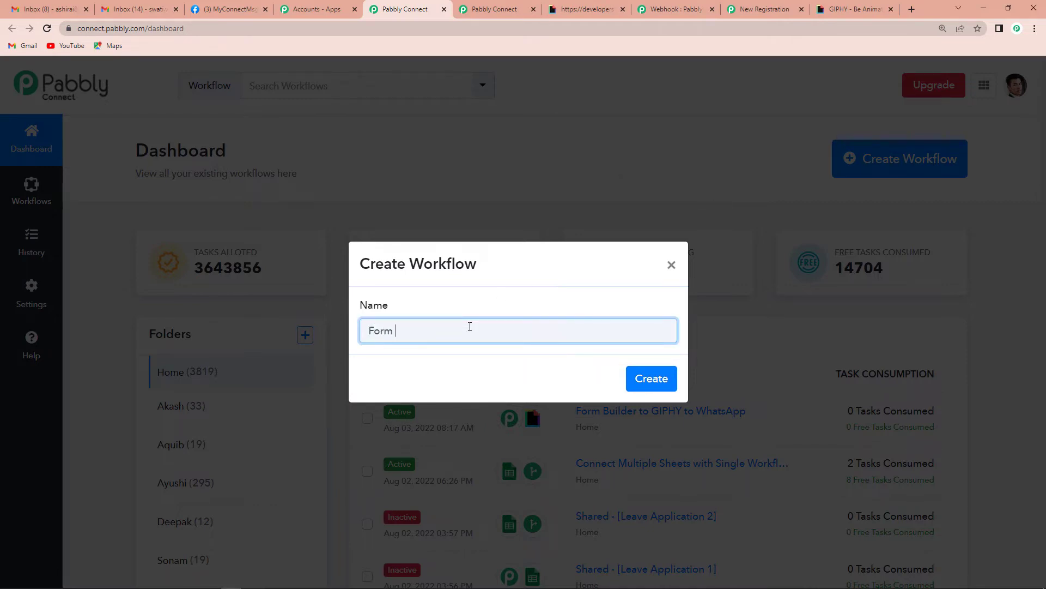
type(" Builder to GPIHY to Whar")
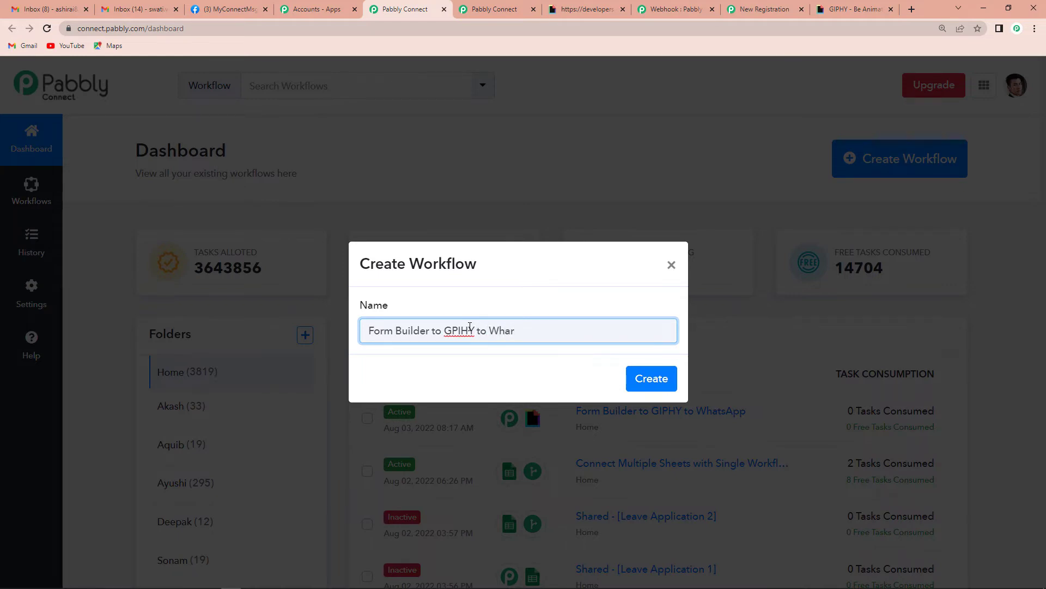
key("BackSpace")
type("tsApp Intergration")
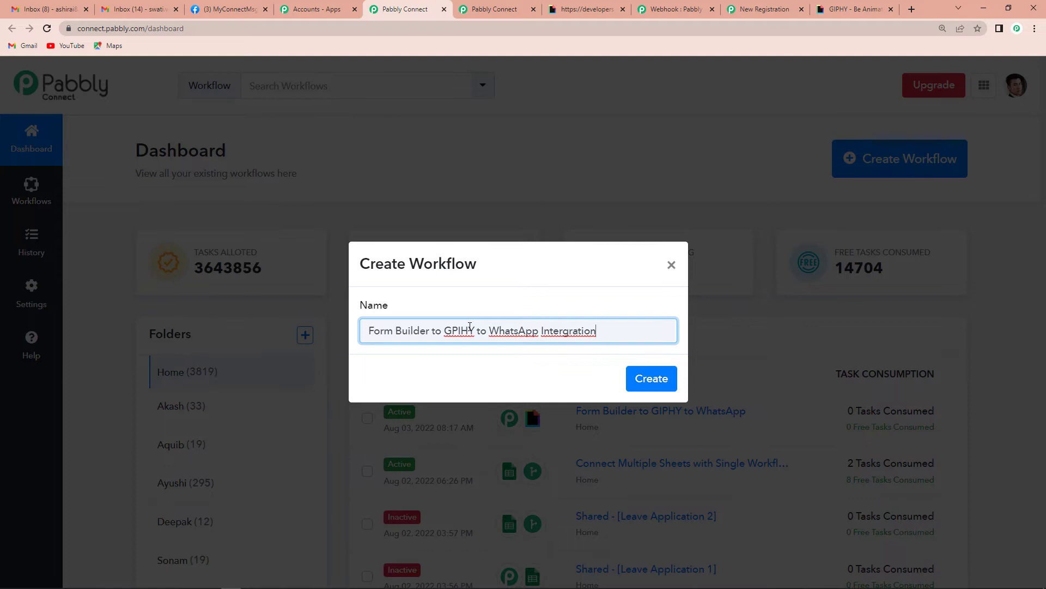
left_click(647, 385)
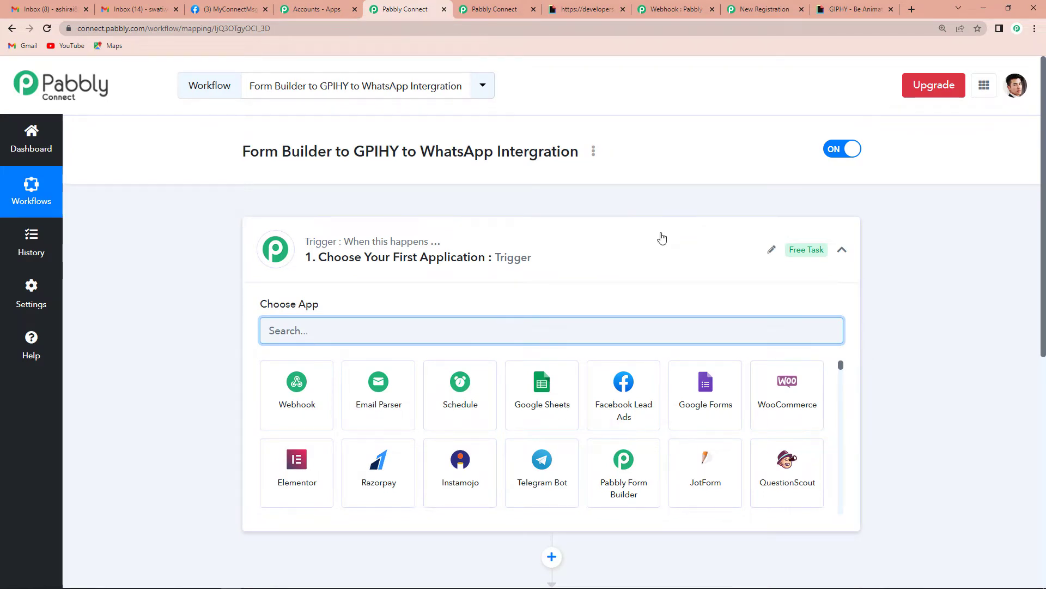
Set the workflow's trigger to Pabbly Form Builder with the New Form Submission event.
scroll(649, 238, "down", 4)
scroll(662, 237, "up", 1)
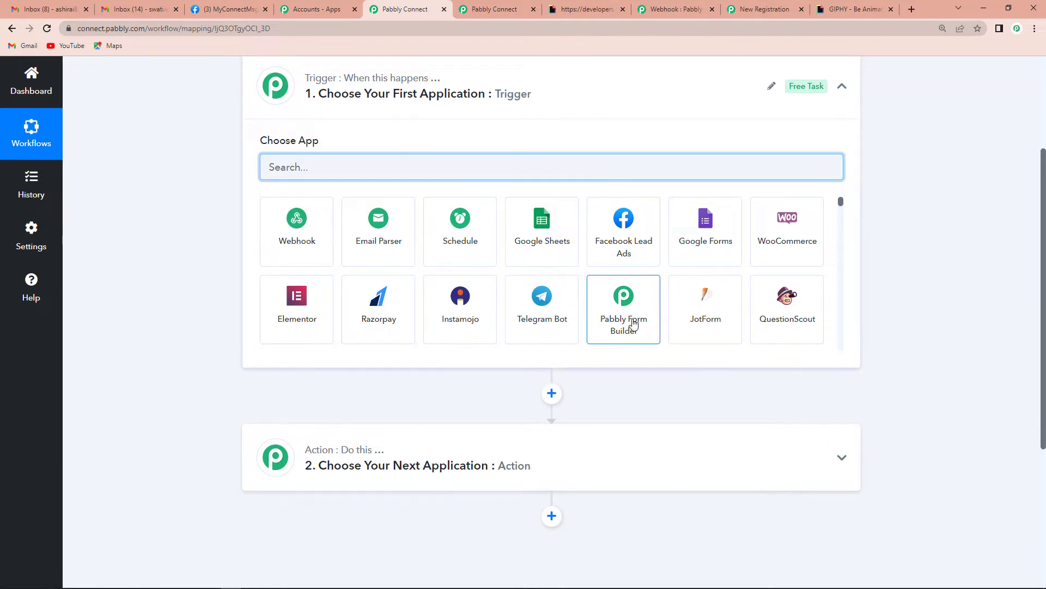
left_click(599, 301)
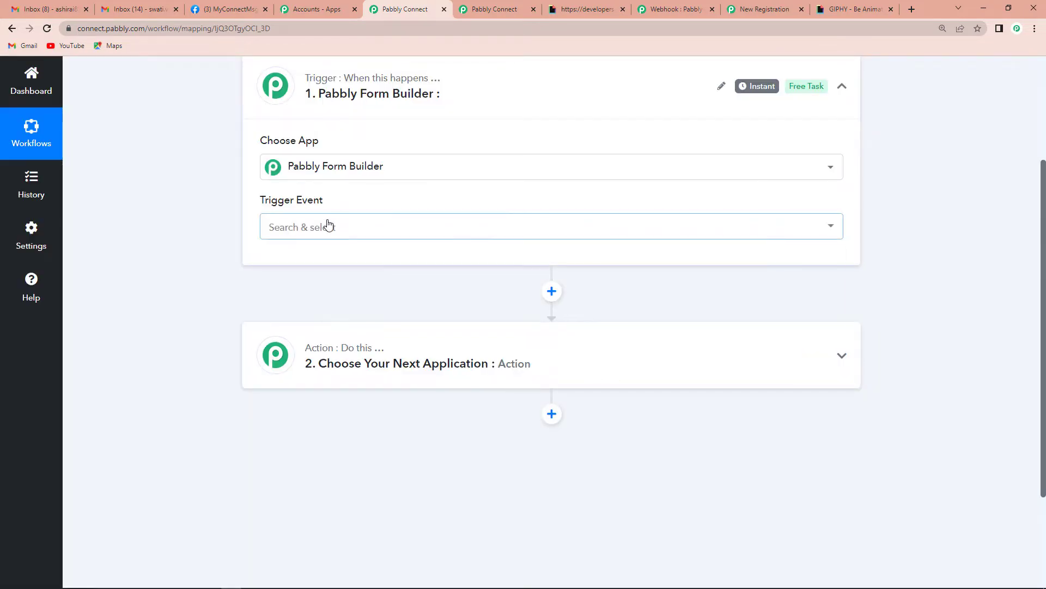
left_click(328, 226)
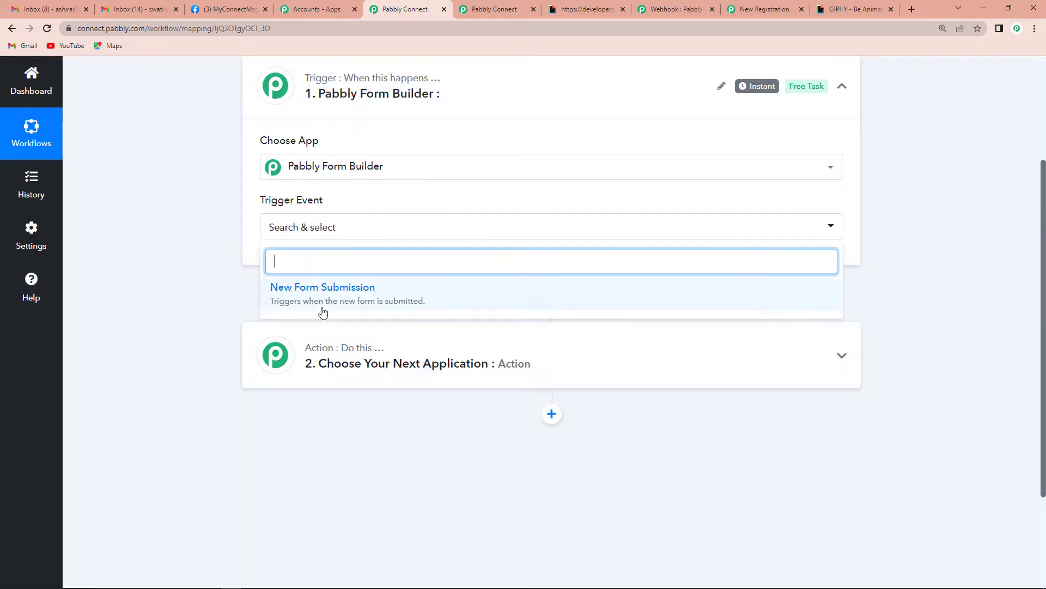
left_click(320, 291)
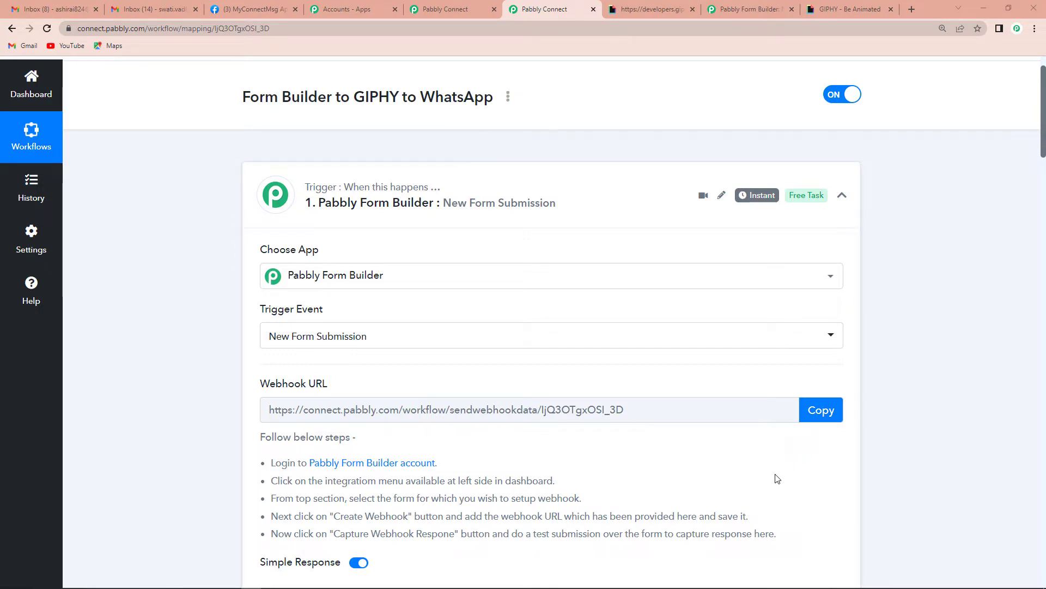
In Pabbly Form Builder, create a webhook for the New Form Submission form using the webhook URL copied from the workflow's trigger.
left_click(746, 6)
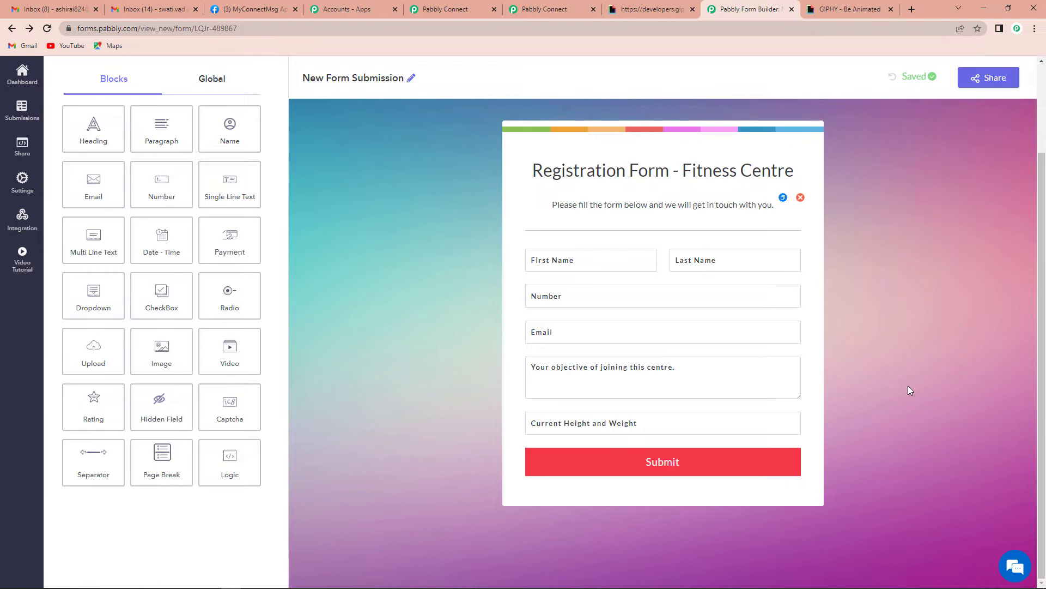
left_click(27, 226)
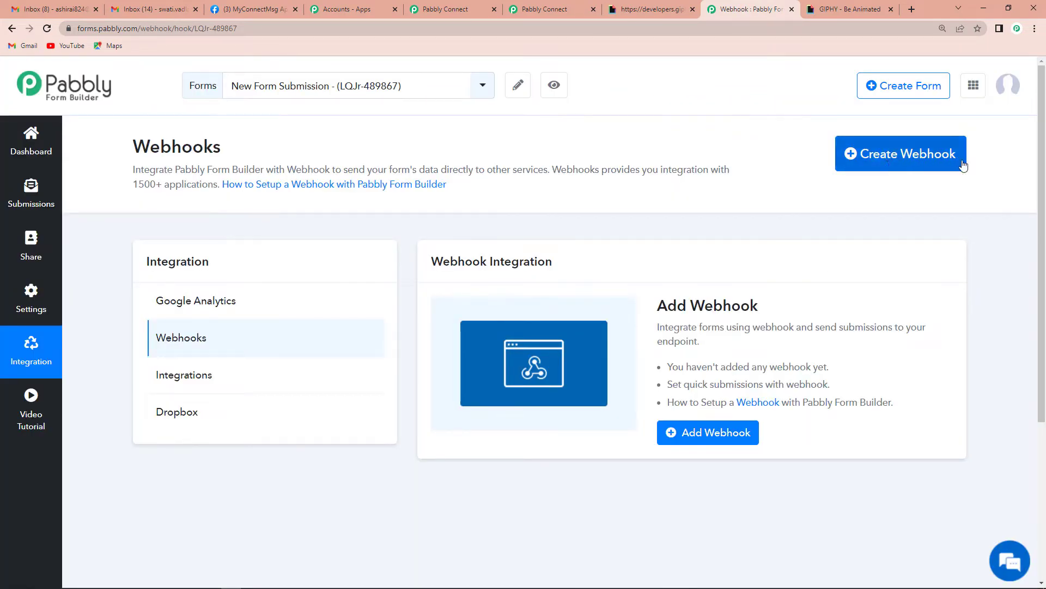
left_click(910, 158)
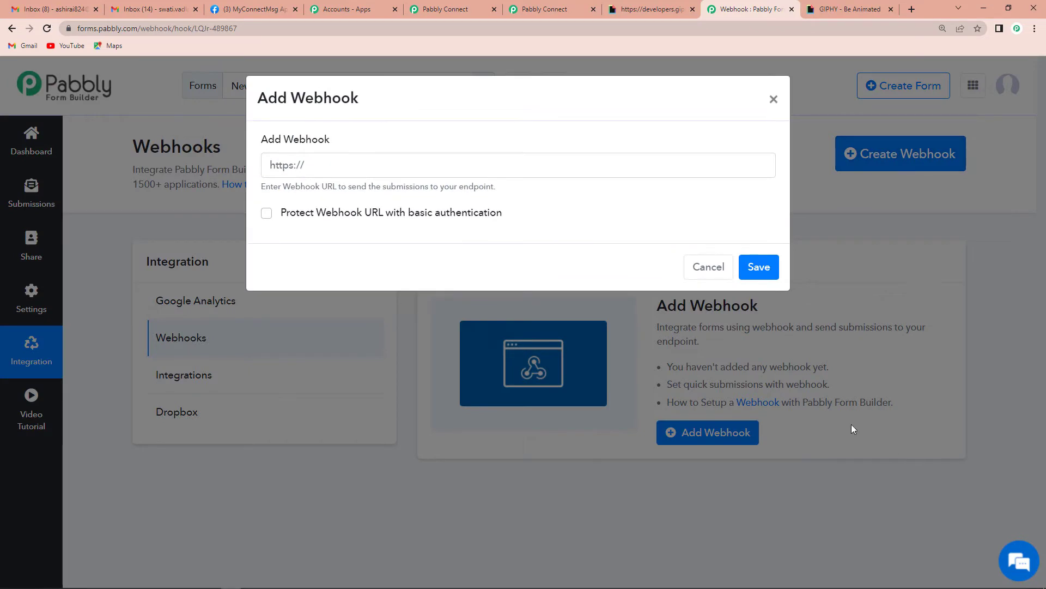
left_click(532, 10)
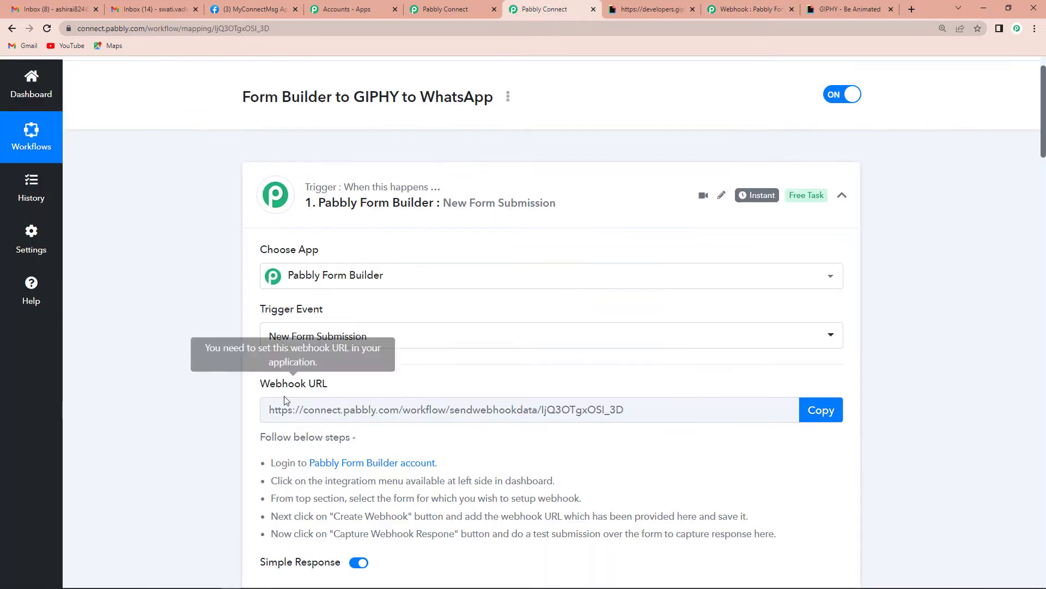
left_click(821, 410)
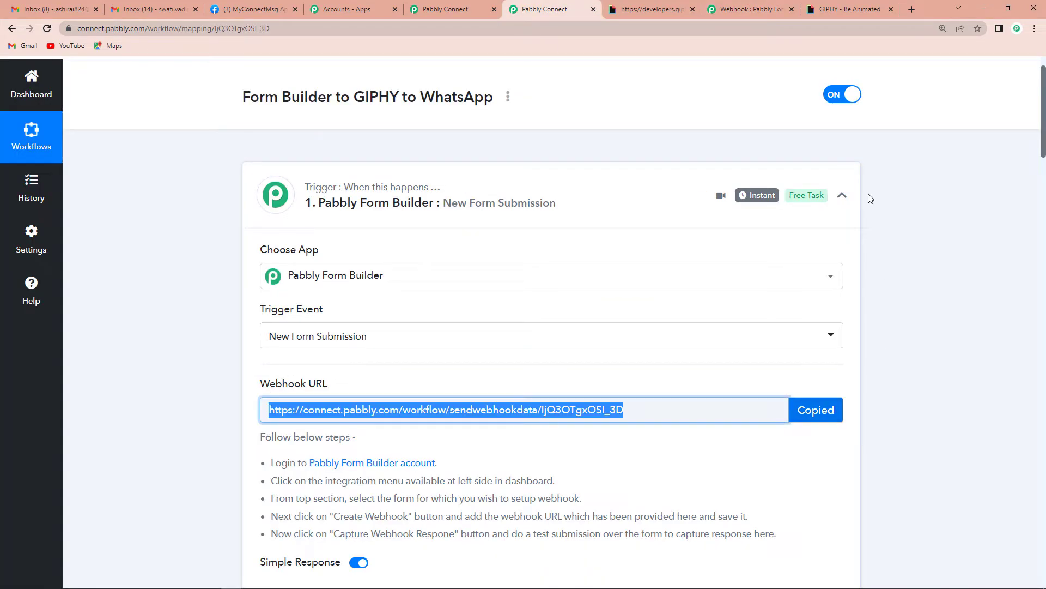
left_click(732, 12)
left_click(428, 172)
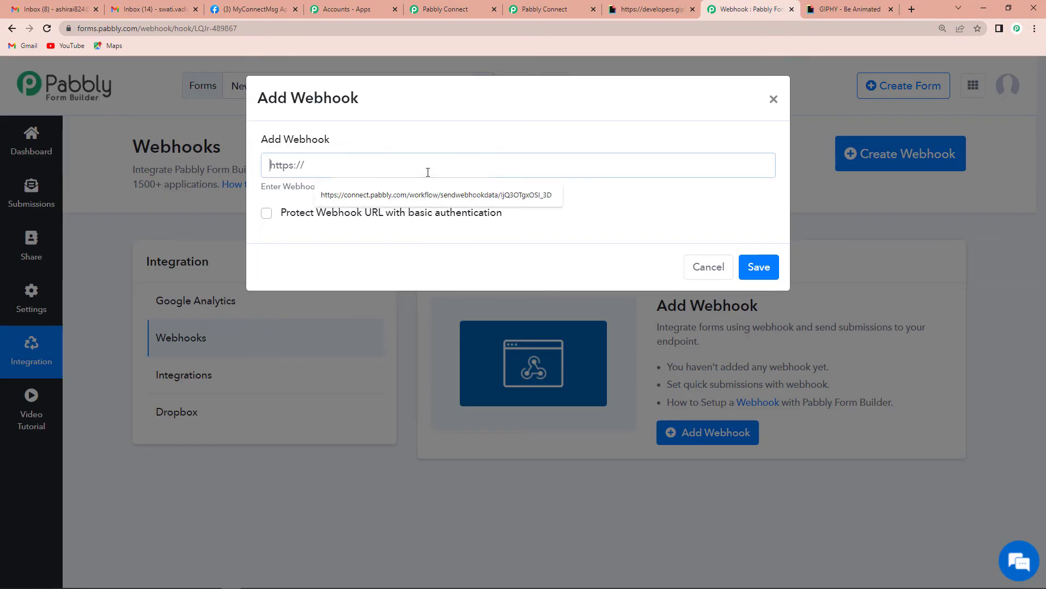
key("ctrl+v")
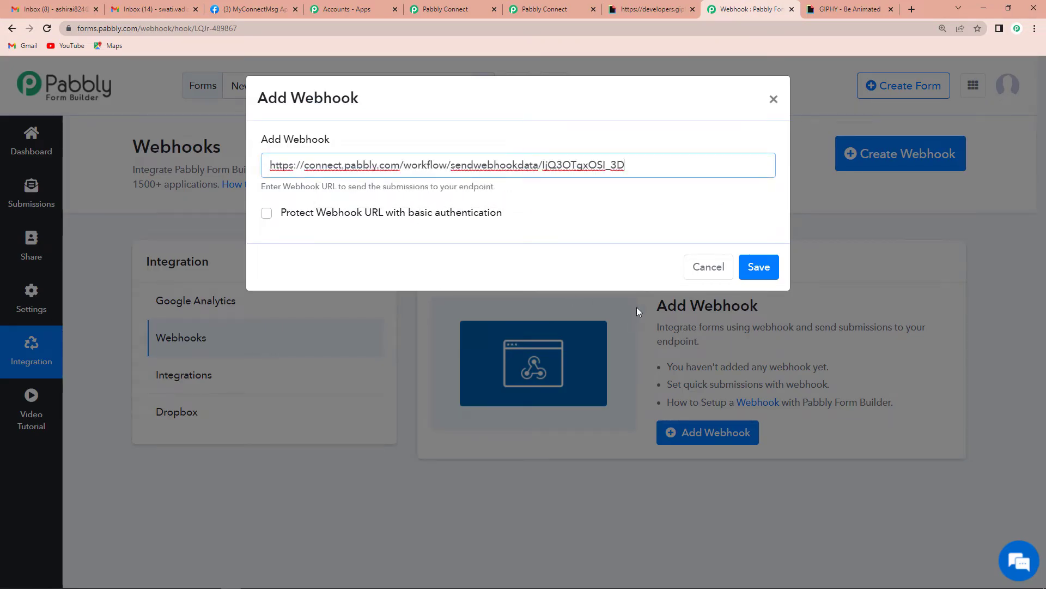
left_click(758, 266)
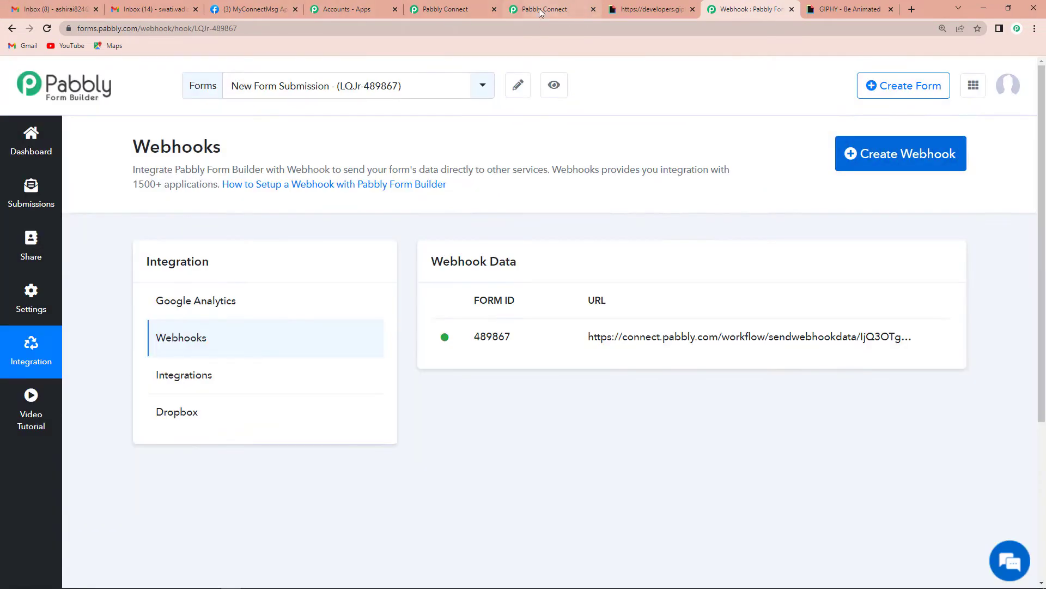
Return to the Pabbly Connect workflow and start recapturing the trigger's webhook response.
left_click(541, 13)
scroll(509, 411, "down", 4)
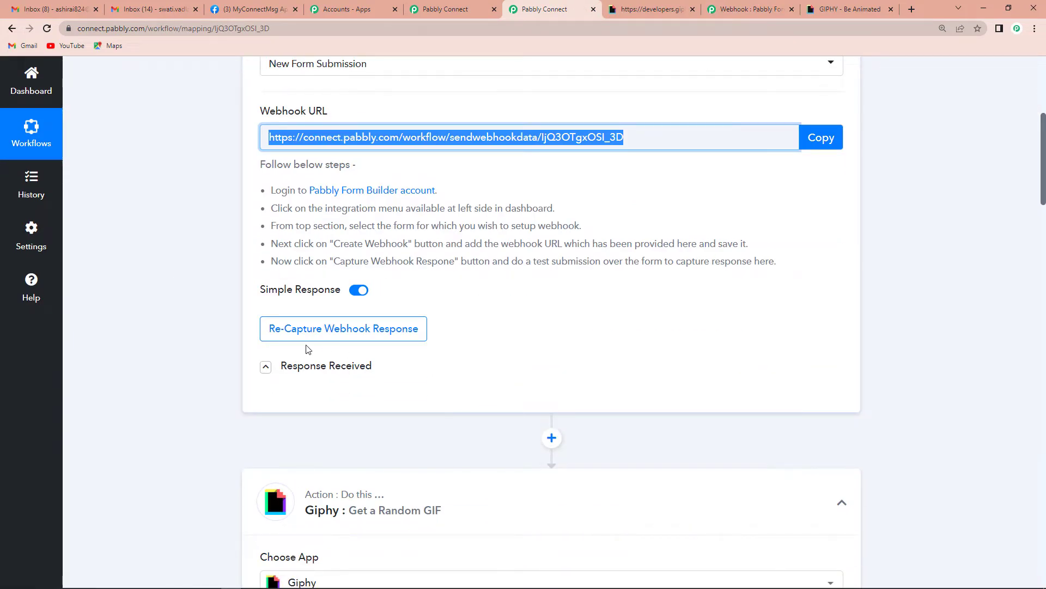
left_click(304, 328)
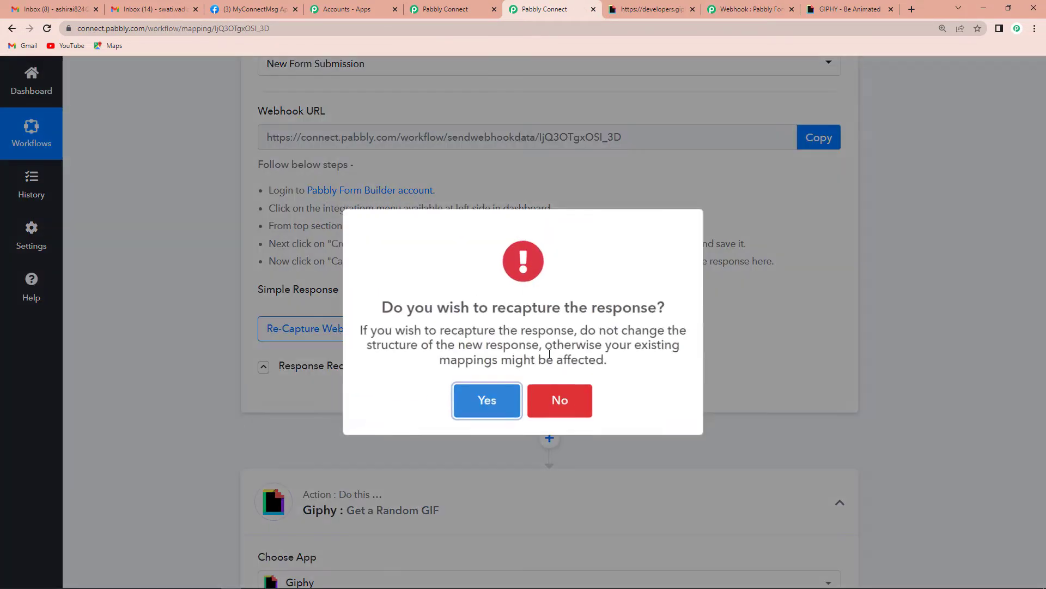
left_click(489, 398)
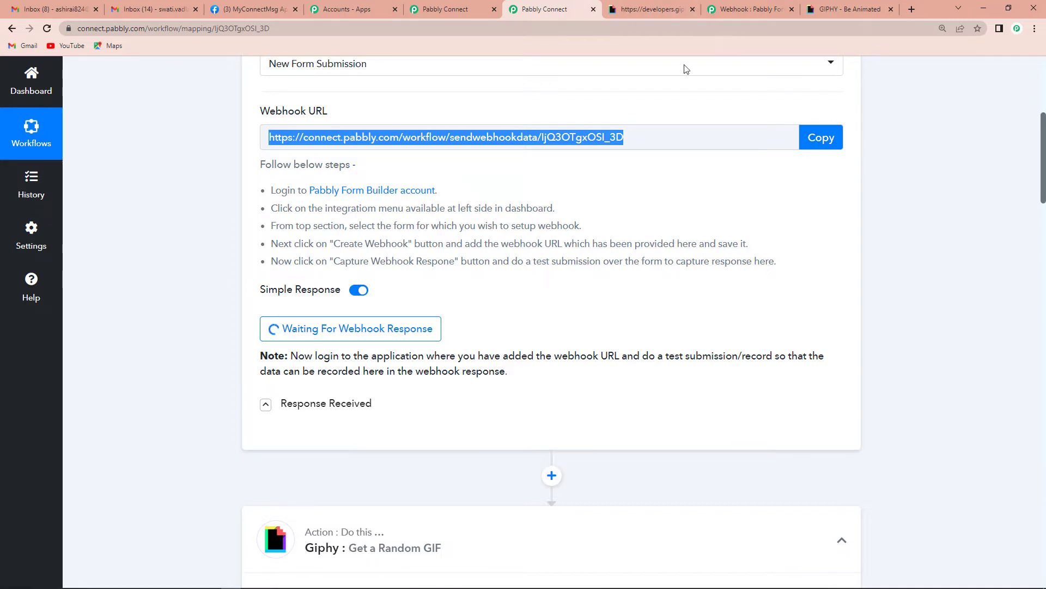
Open the live Fitness Centre registration form from Form Builder and fill in the test registrant's first name, last name, phone number and email.
left_click(744, 11)
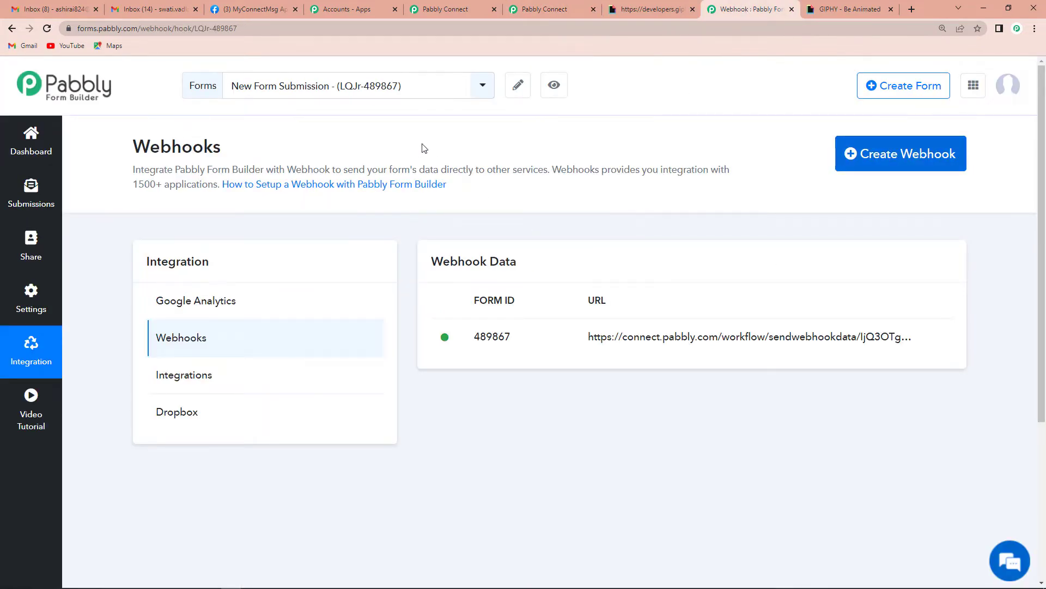
left_click(554, 85)
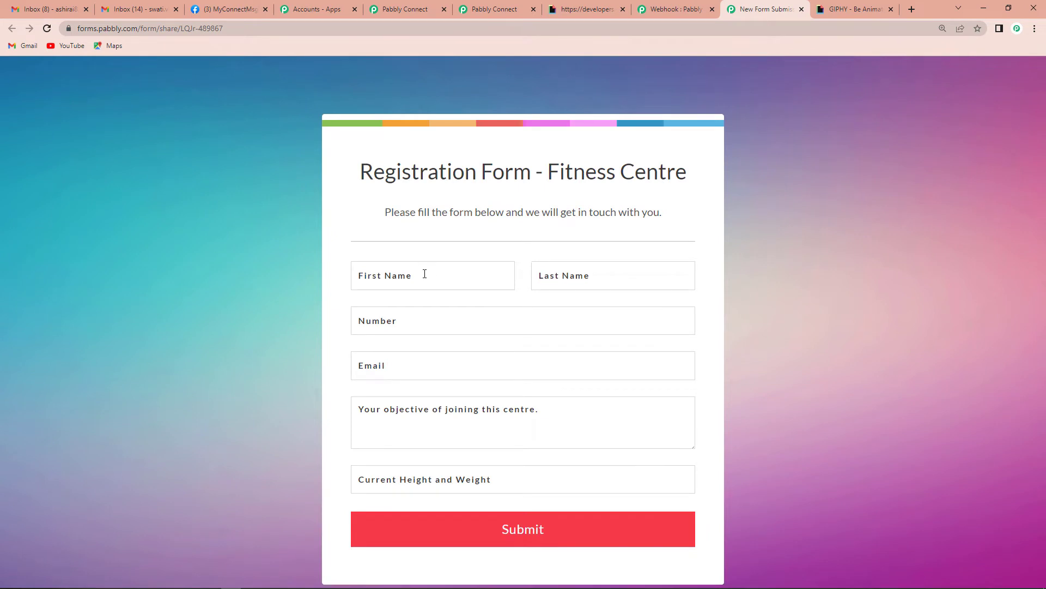
left_click(420, 270)
left_click(427, 303)
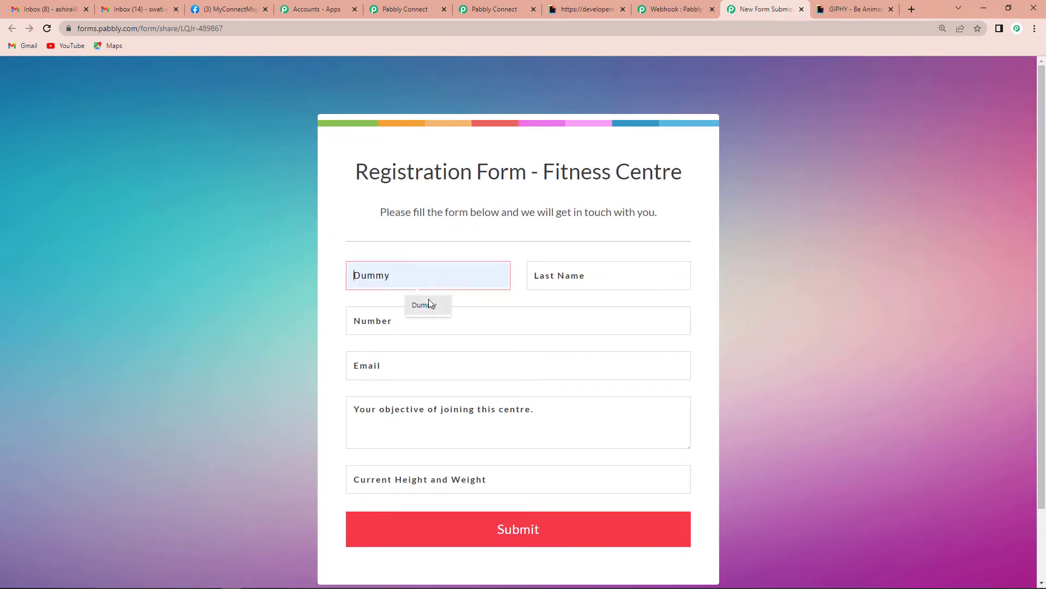
left_click(551, 275)
left_click(402, 325)
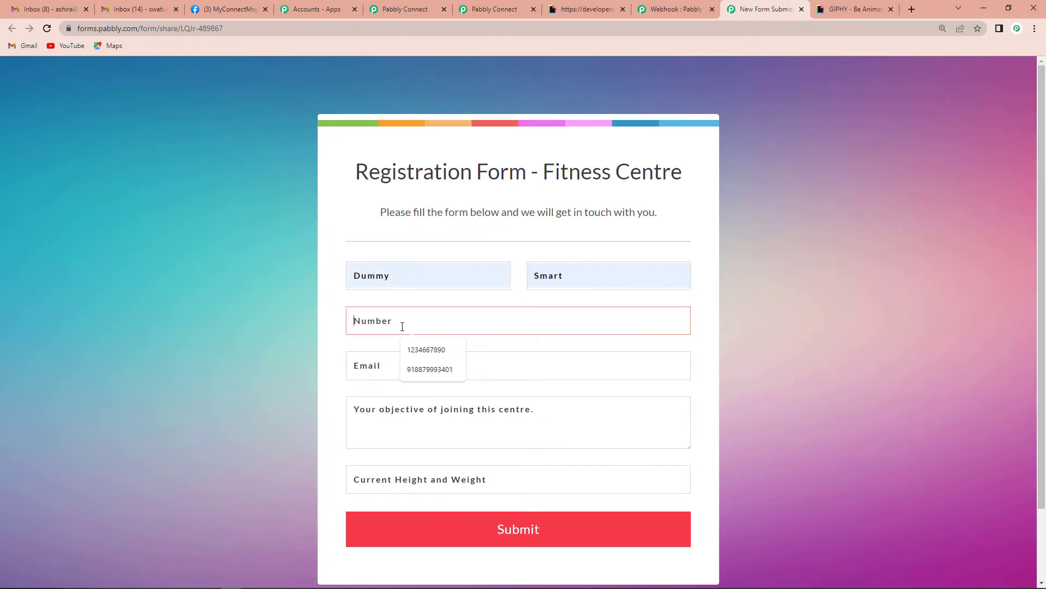
left_click(423, 368)
left_click(393, 368)
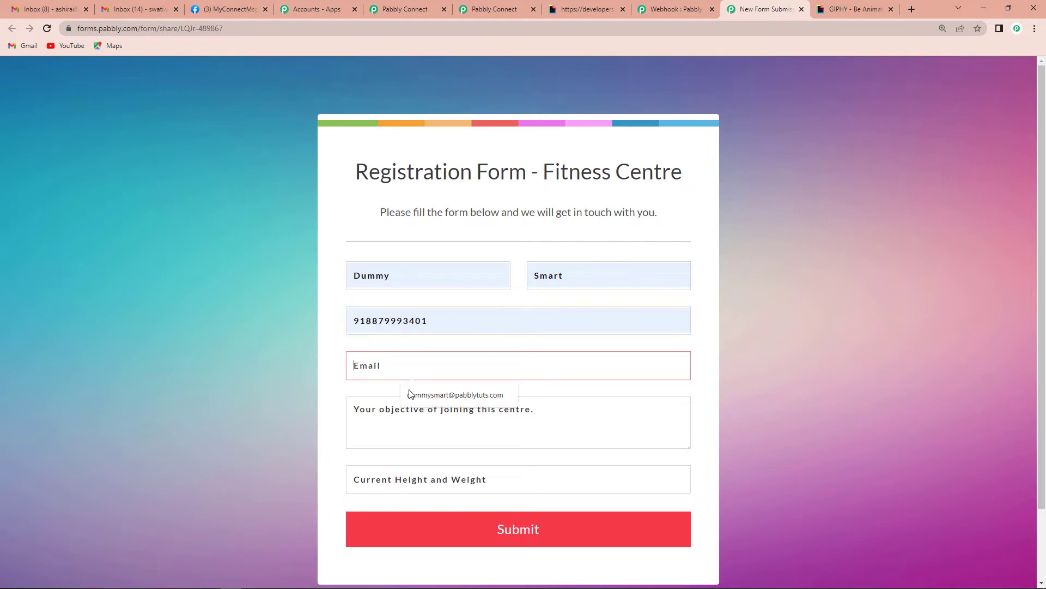
left_click(409, 395)
Submit the registration form with objective "To get a toned body." and height and weight "5 ft, 9 inches, 65 Kgs", and review the workflow's captured response.
left_click(408, 428)
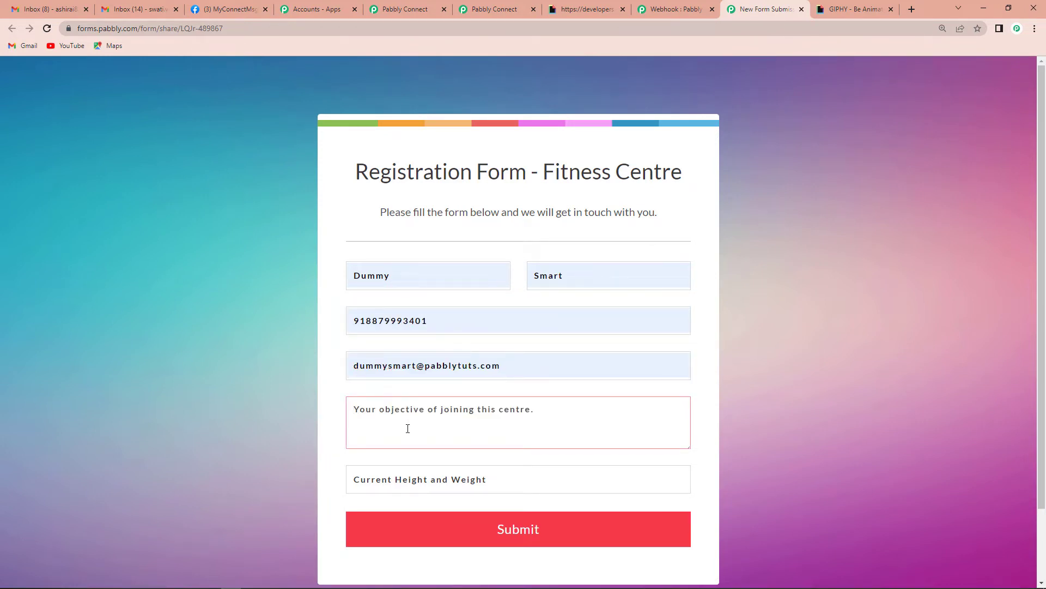
type("To get ")
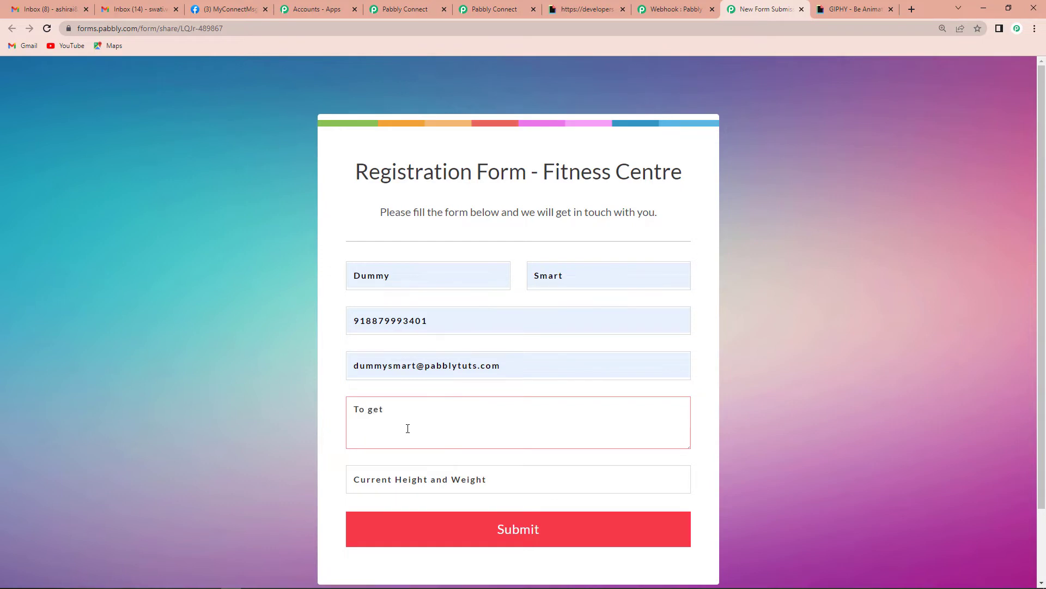
type("a toned body.")
left_click(427, 479)
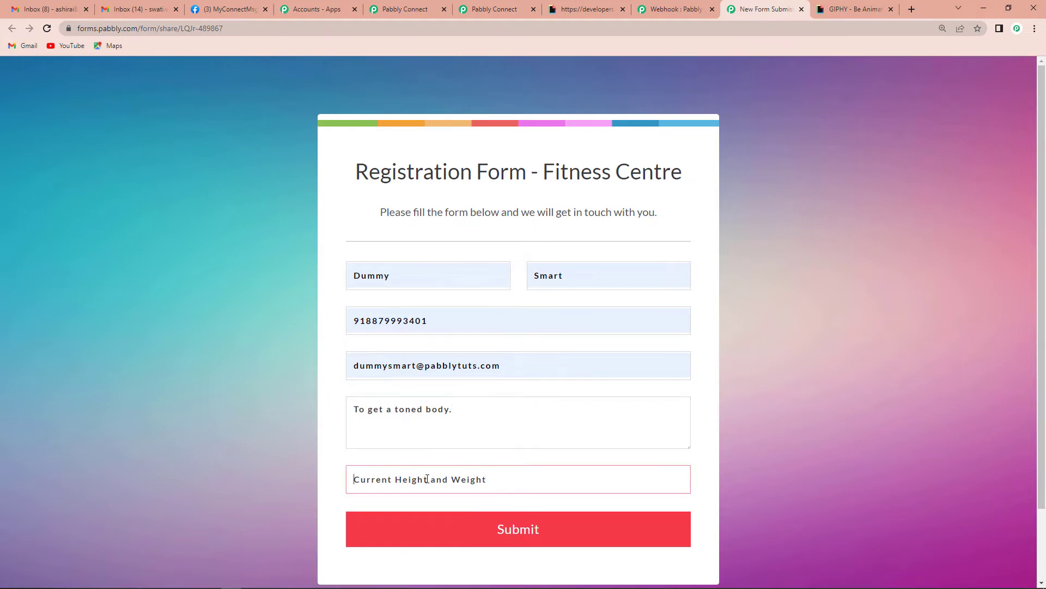
type("5 ft, 9 inches, 65 Kgs")
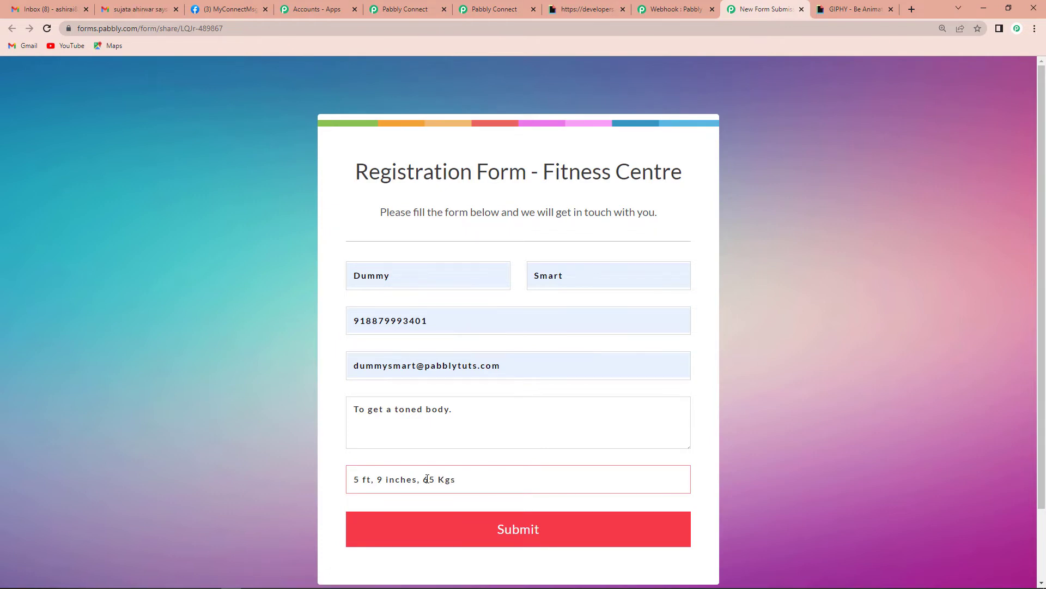
left_click(540, 541)
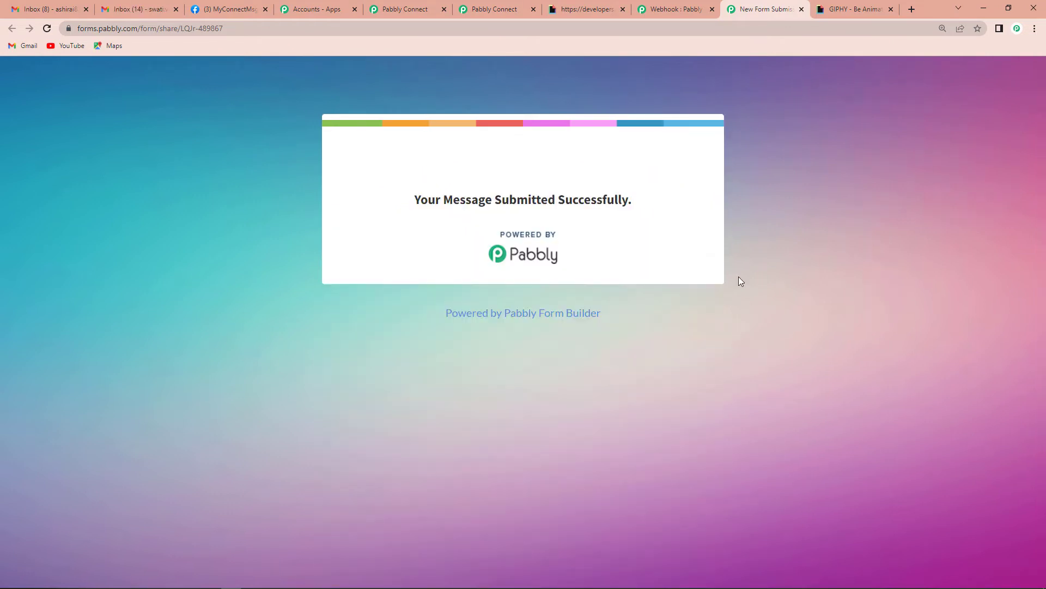
left_click(485, 12)
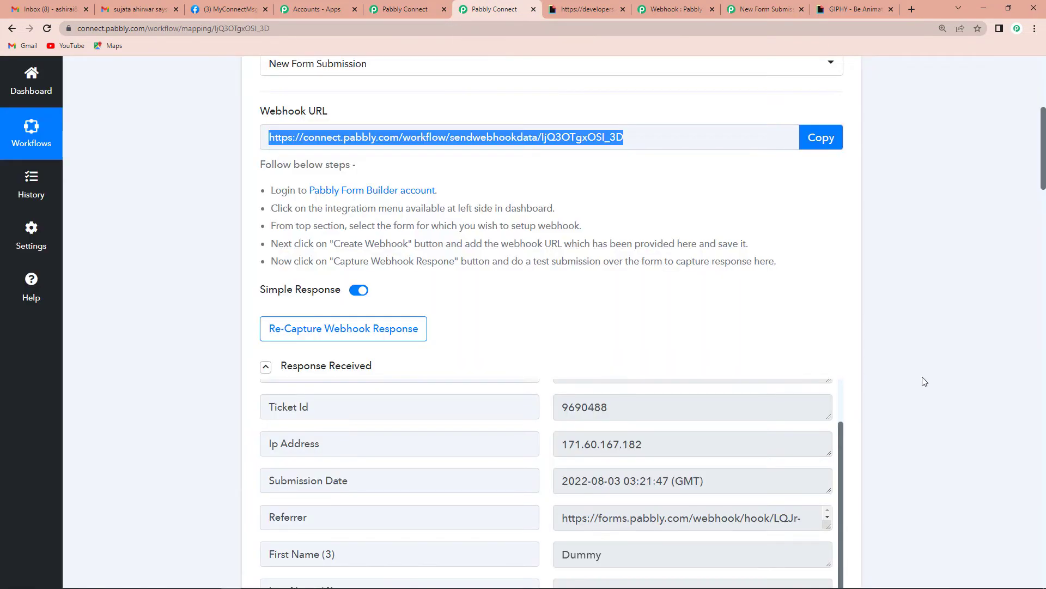
scroll(925, 381, "down", 3)
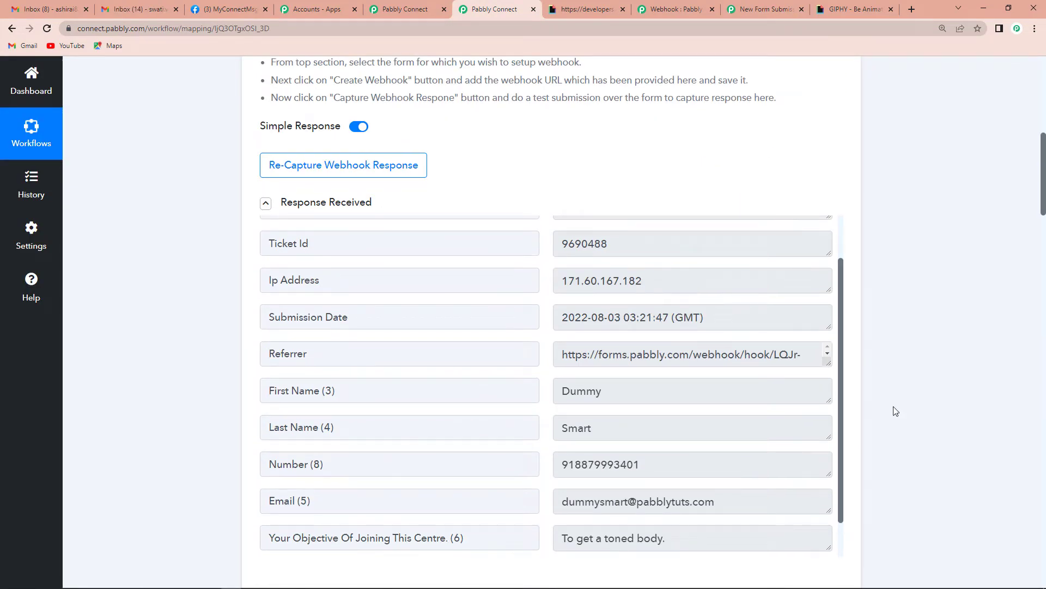
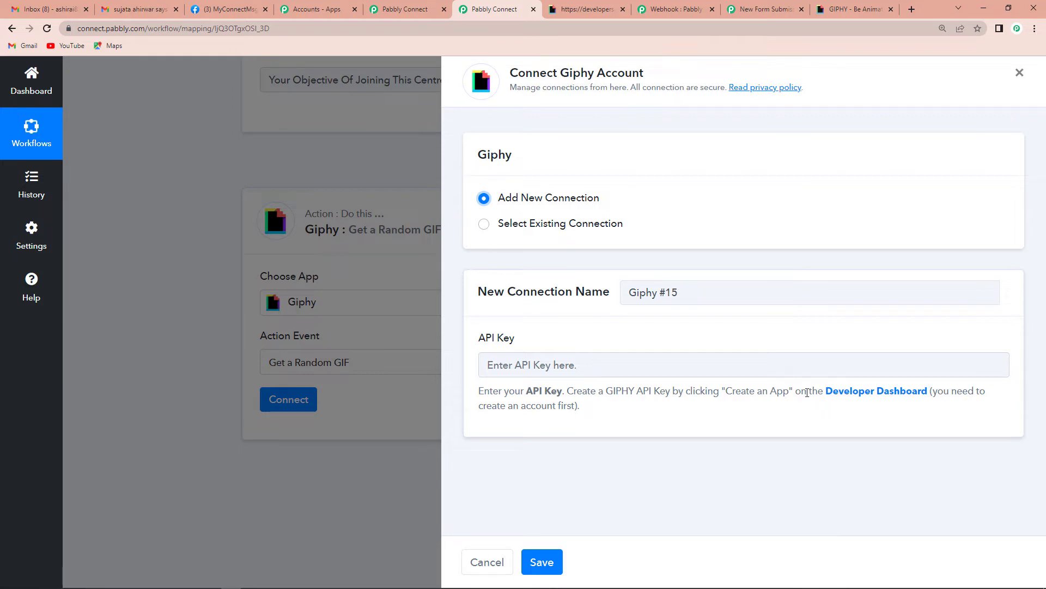
In the GIPHY developer dashboard, create an API app named "Random GIFs" with the description "Send GIFs daily", agreeing to the API terms.
left_click(876, 396)
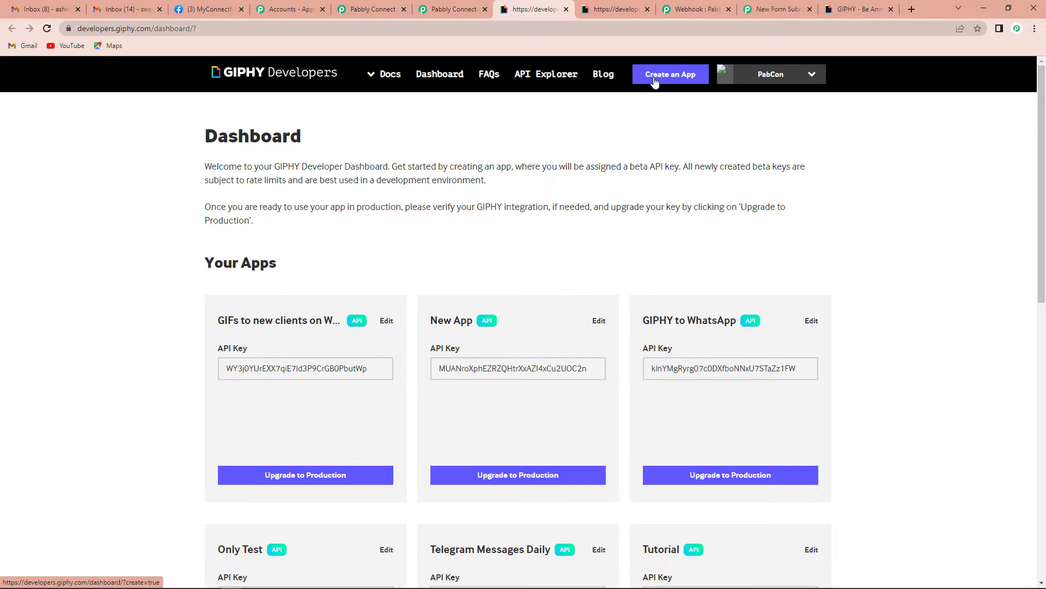
left_click(660, 80)
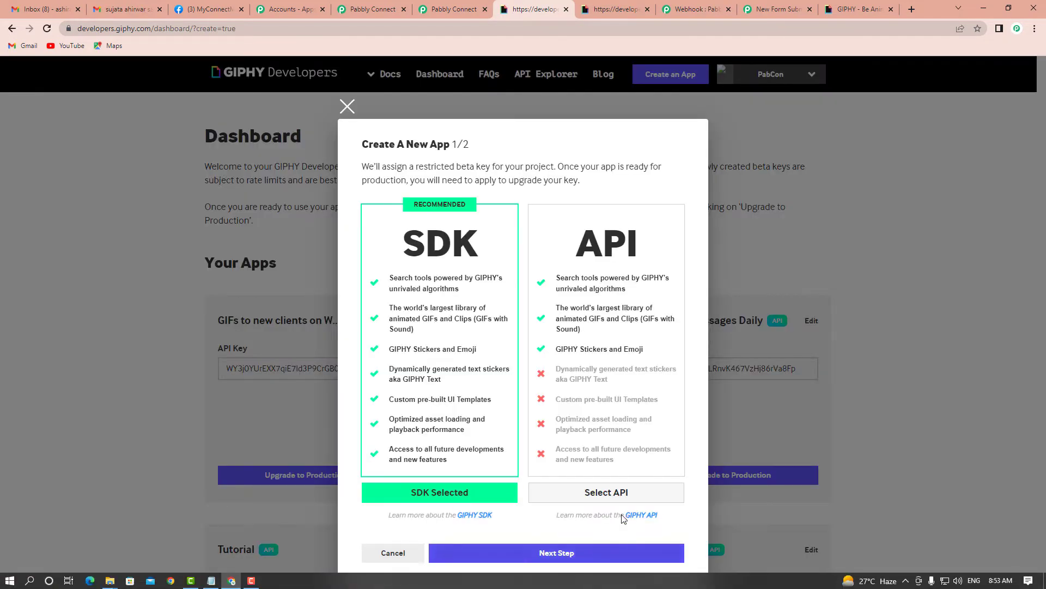
left_click(611, 496)
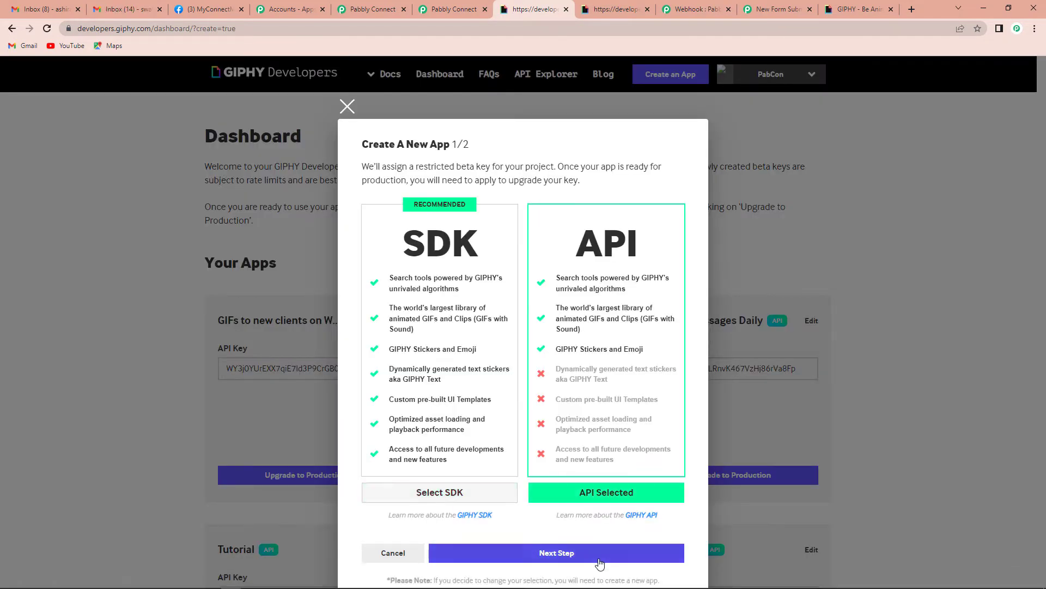
left_click(561, 553)
left_click(479, 214)
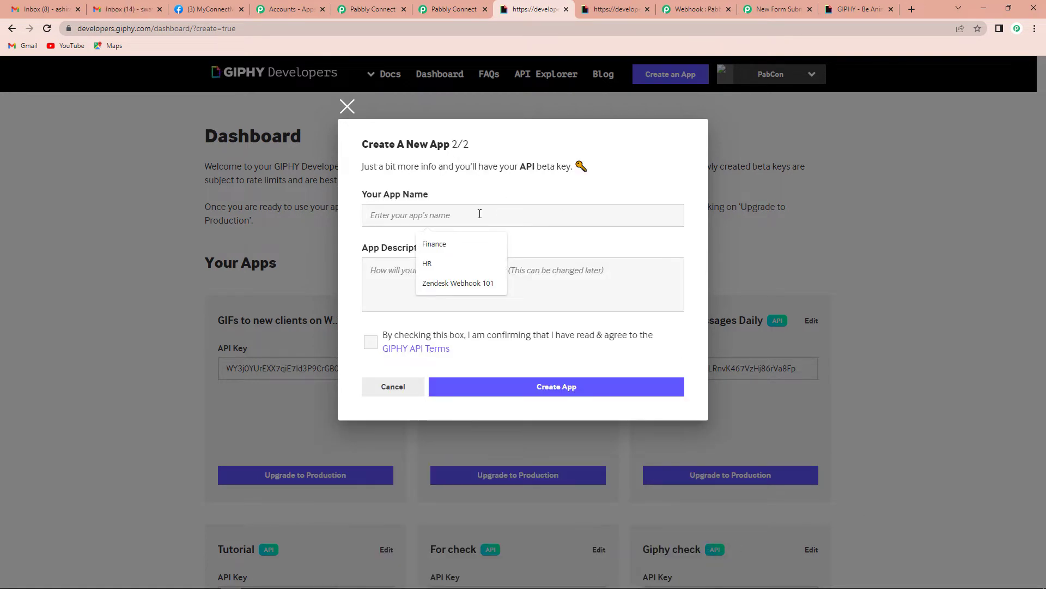
type("Random GIFs")
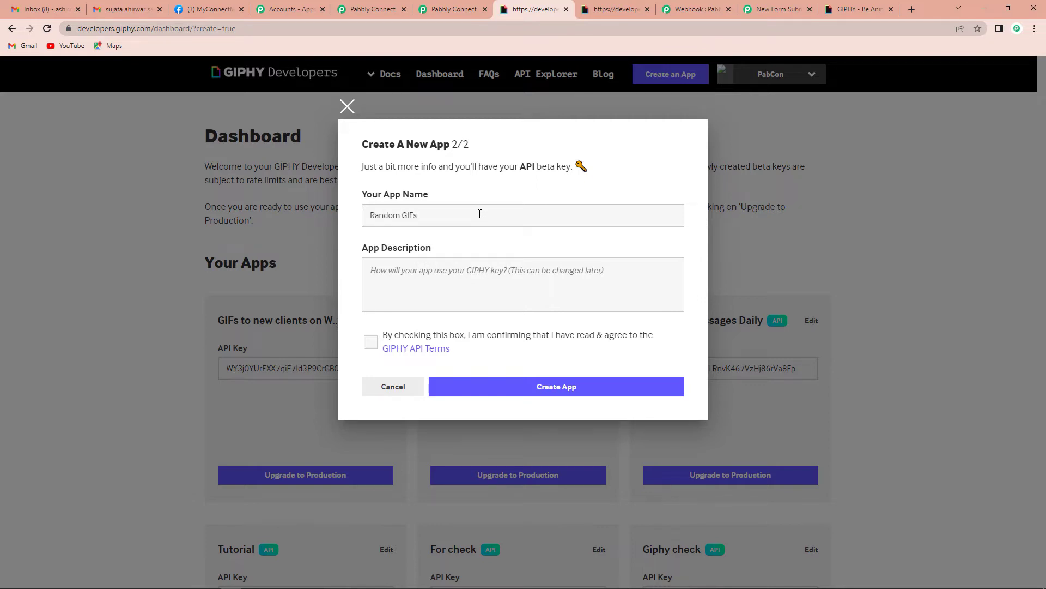
left_click(456, 274)
type("Send GIFs daily")
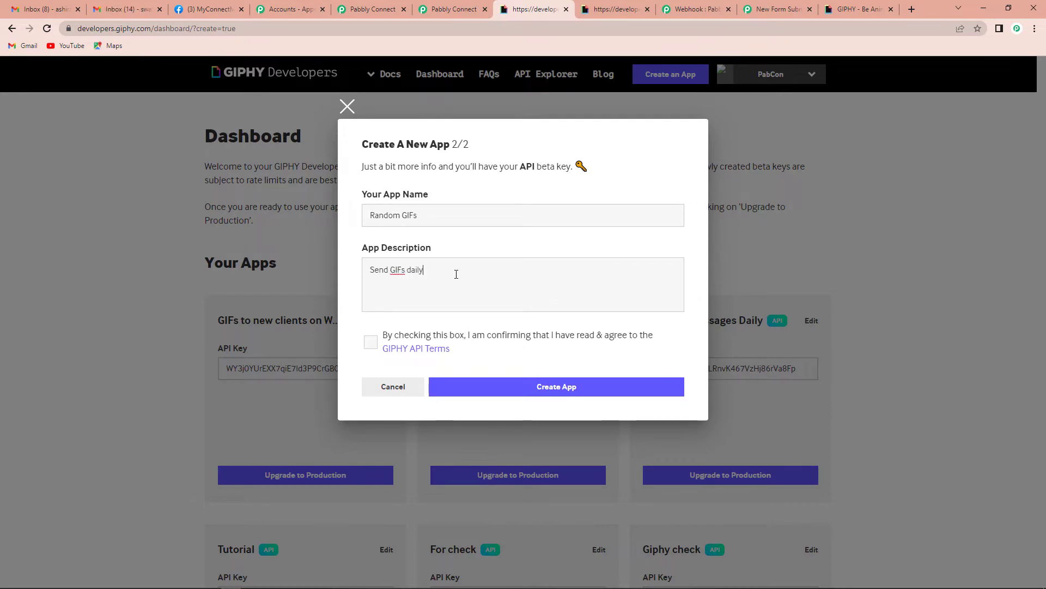
left_click(370, 342)
left_click(516, 394)
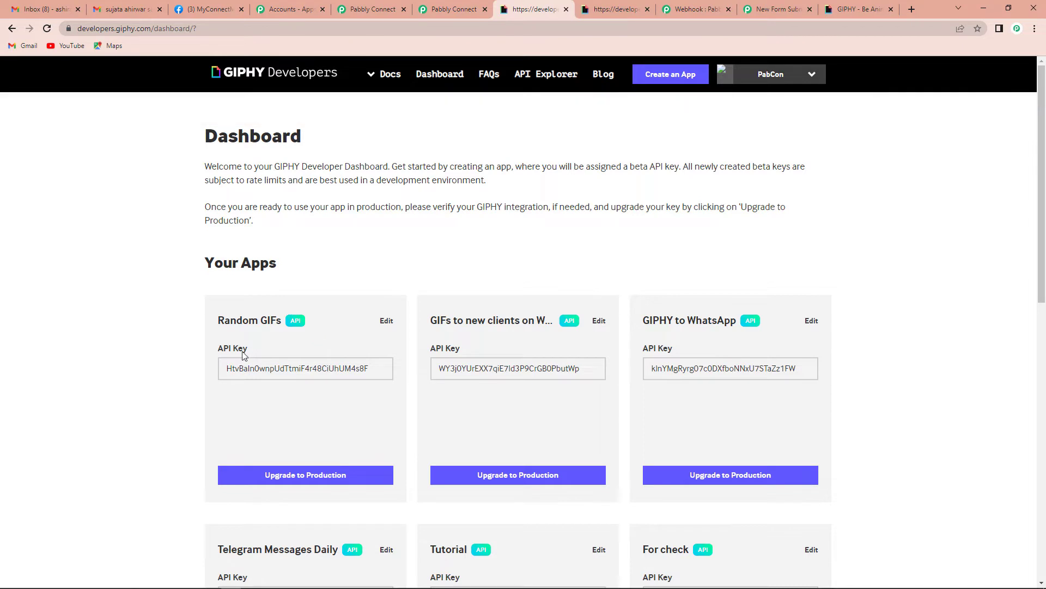
Copy the Random GIFs app's API key into the new Giphy connection in Pabbly Connect and save the connection.
double_click(246, 372)
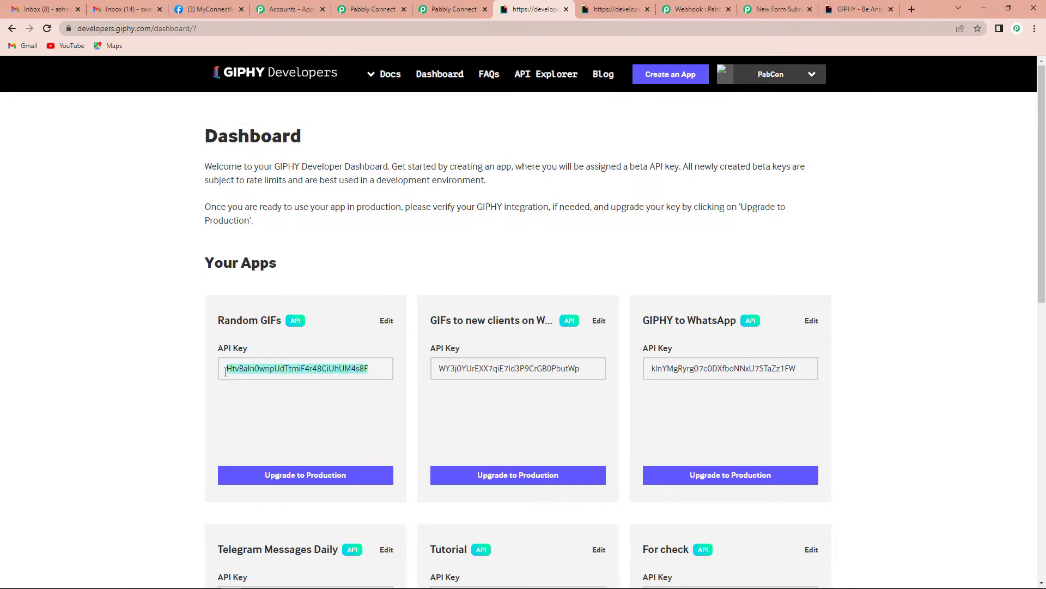
right_click(236, 369)
left_click(283, 406)
left_click(461, 9)
left_click(587, 364)
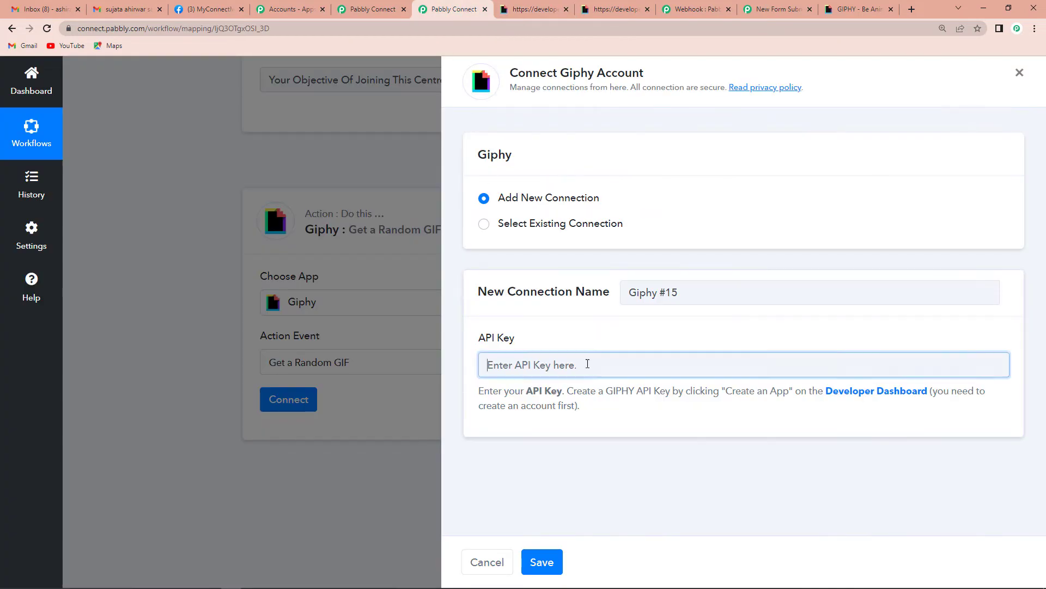
key("ctrl+v")
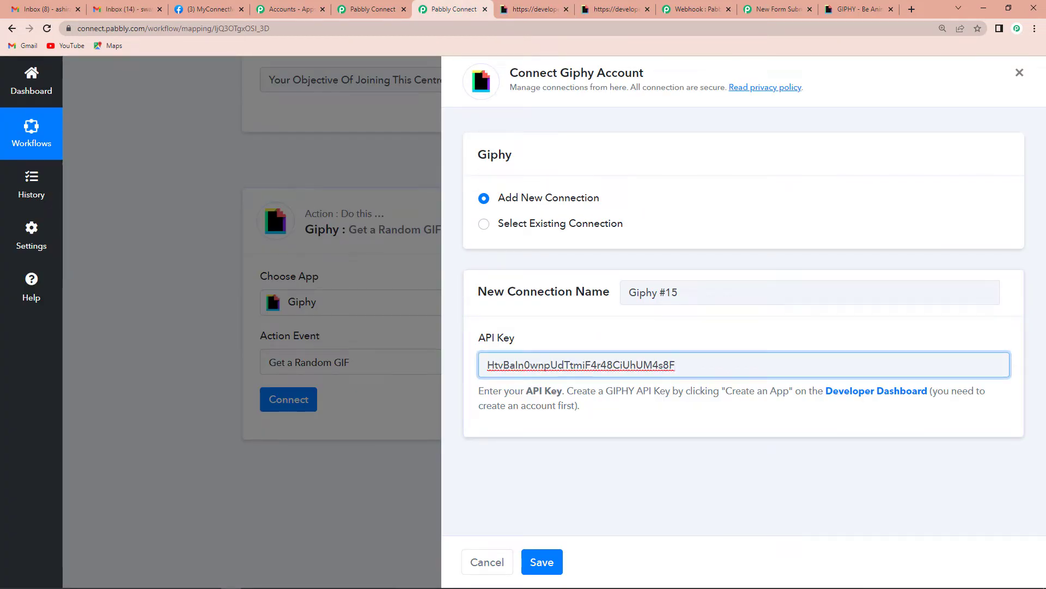
left_click(542, 562)
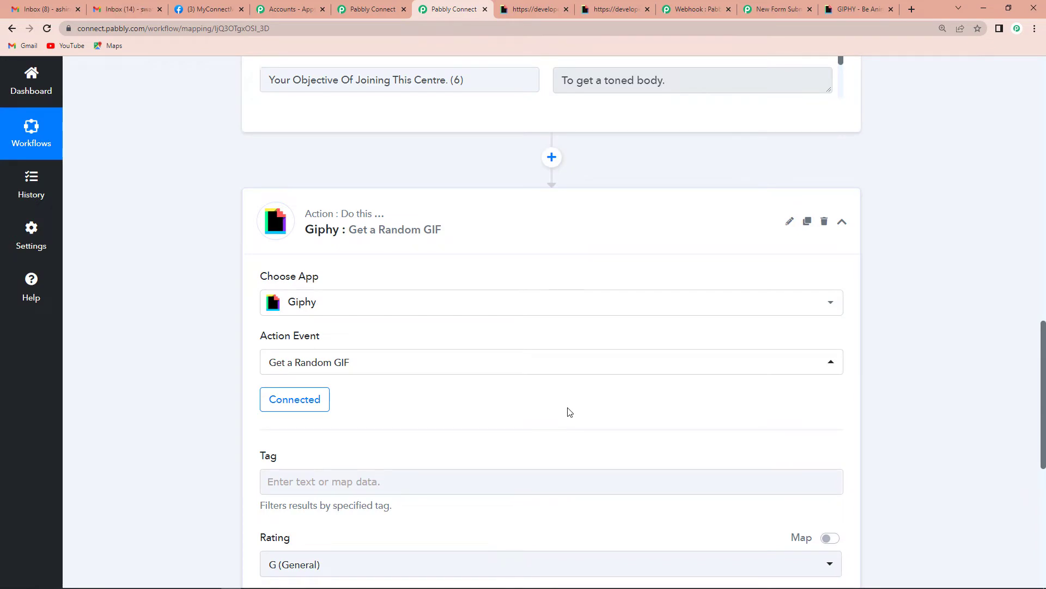
Set the Get a Random GIF action's tag to "Good Morning", and send a test request and look through its response.
scroll(567, 411, "down", 4)
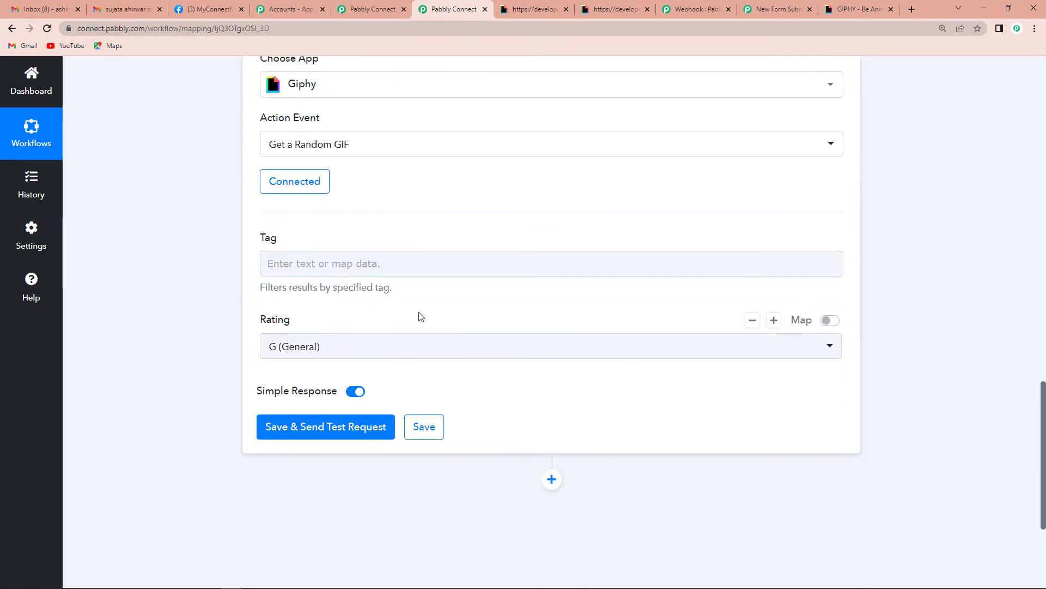
left_click(401, 261)
type("Good MOrnin")
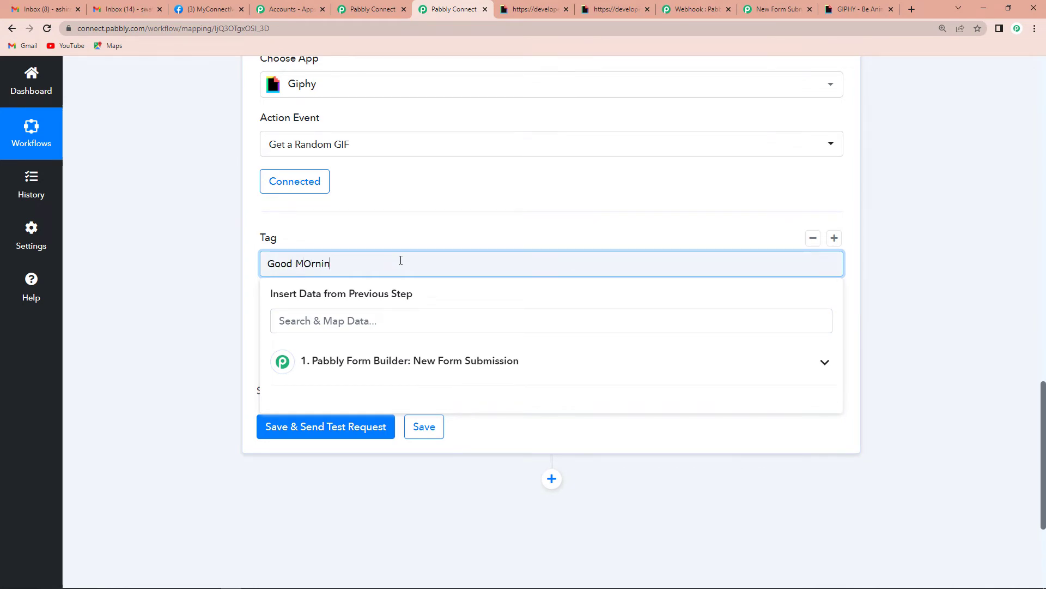
key("BackSpace")
key("BackSpace")
key("BackSpace")
key("BackSpace")
key("BackSpace")
type("orning")
left_click(301, 363)
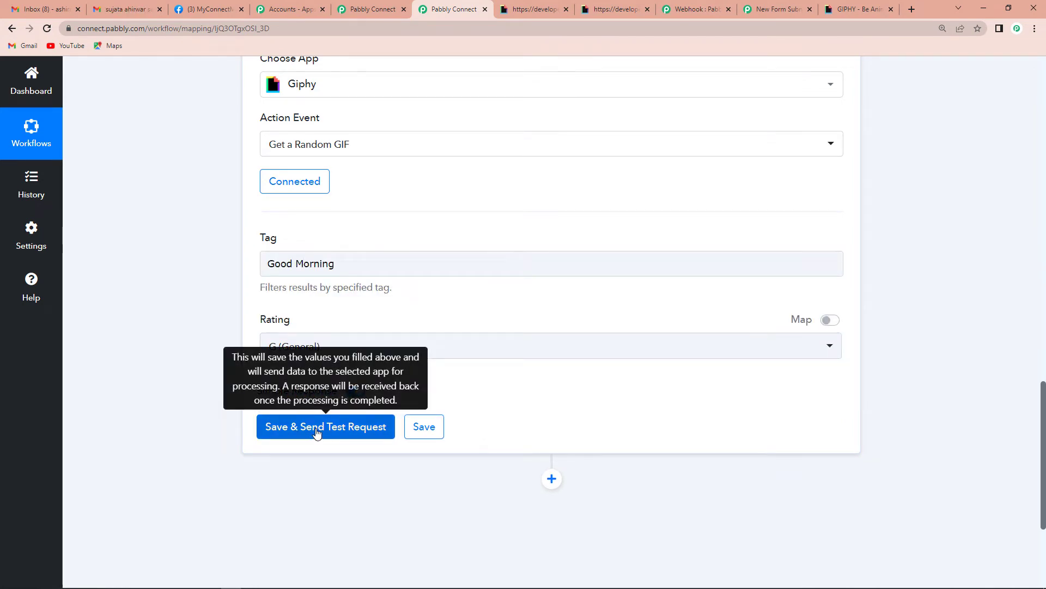
left_click(317, 430)
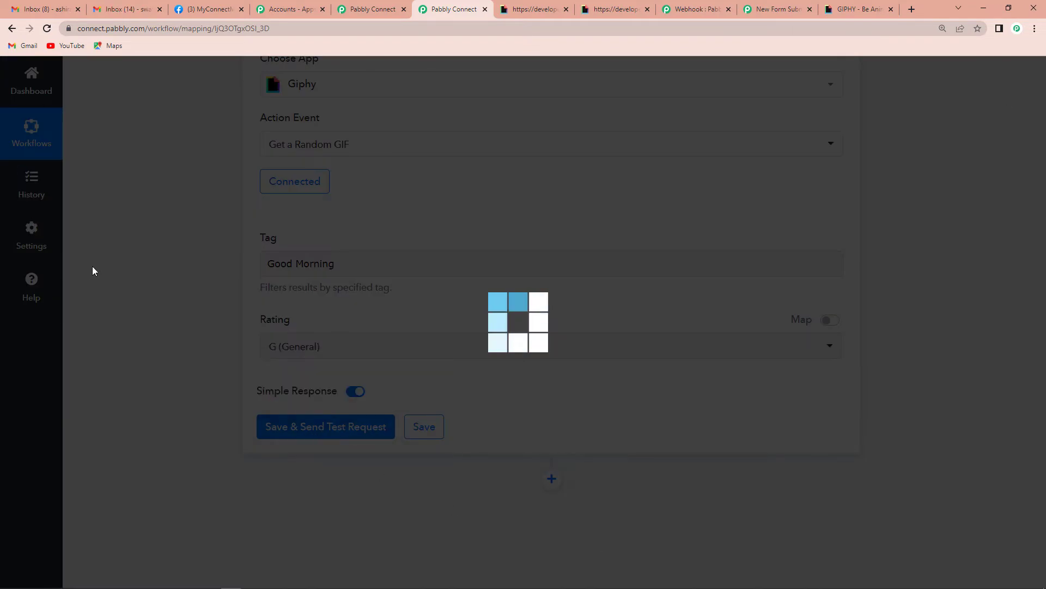
scroll(174, 297, "down", 5)
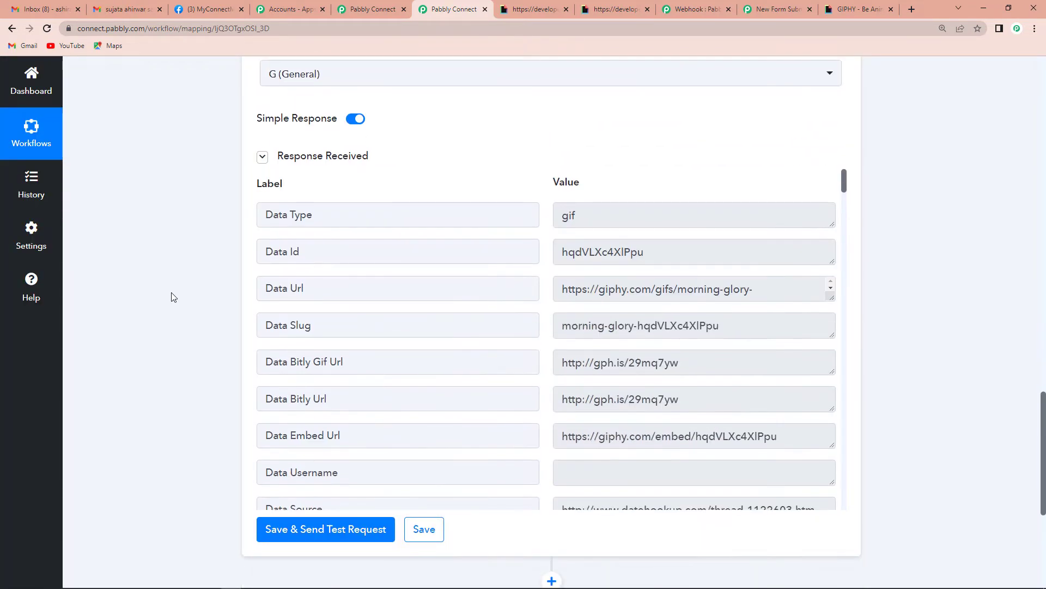
scroll(611, 366, "down", 7)
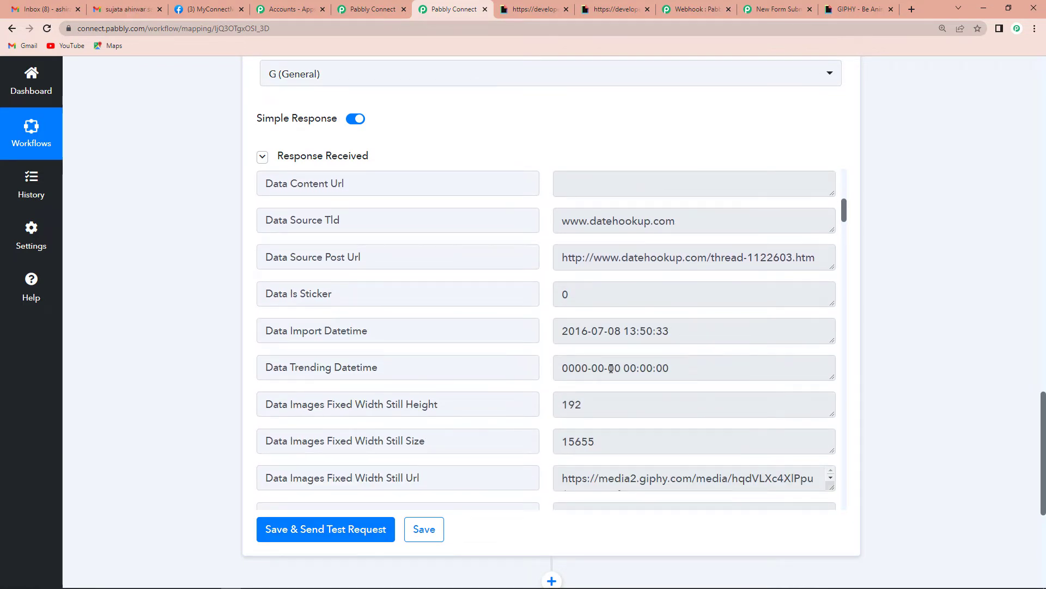
scroll(668, 391, "down", 4)
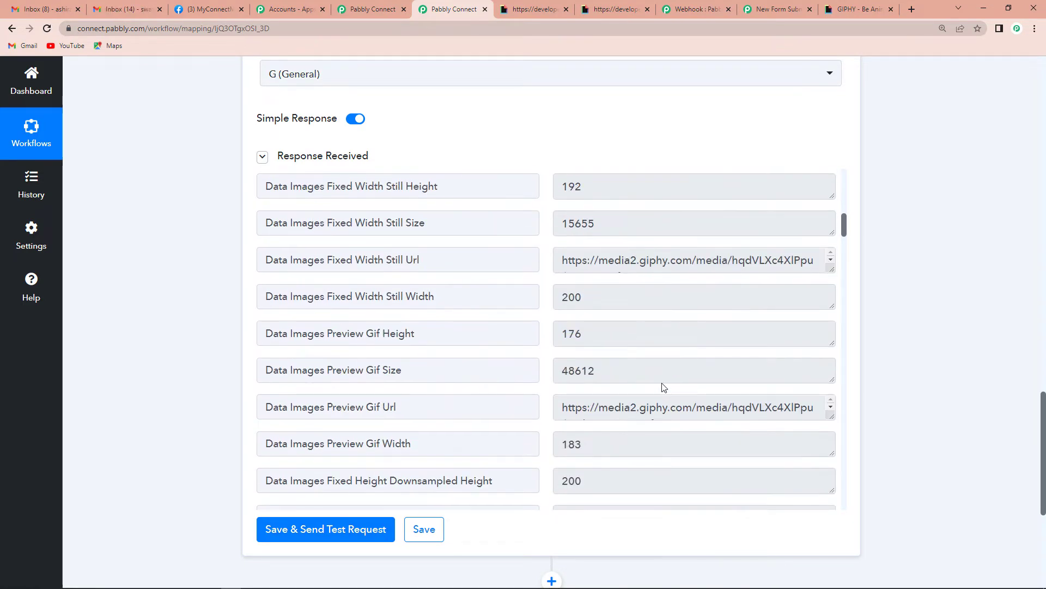
Add a WhatsApp Cloud API action with the Send Template Message event and start adding a new connection for it.
scroll(561, 381, "down", 3)
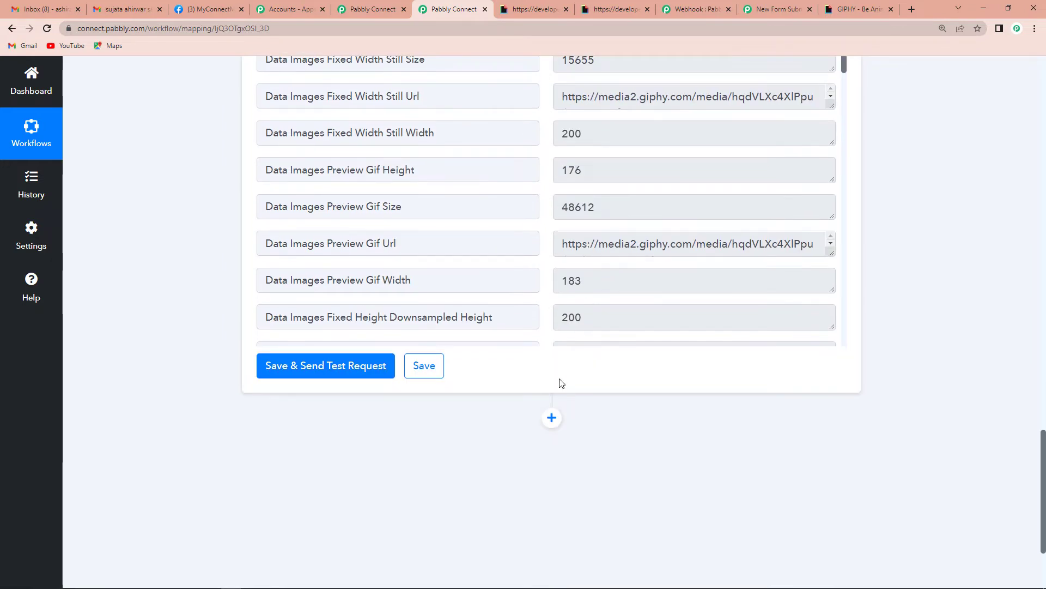
left_click(551, 418)
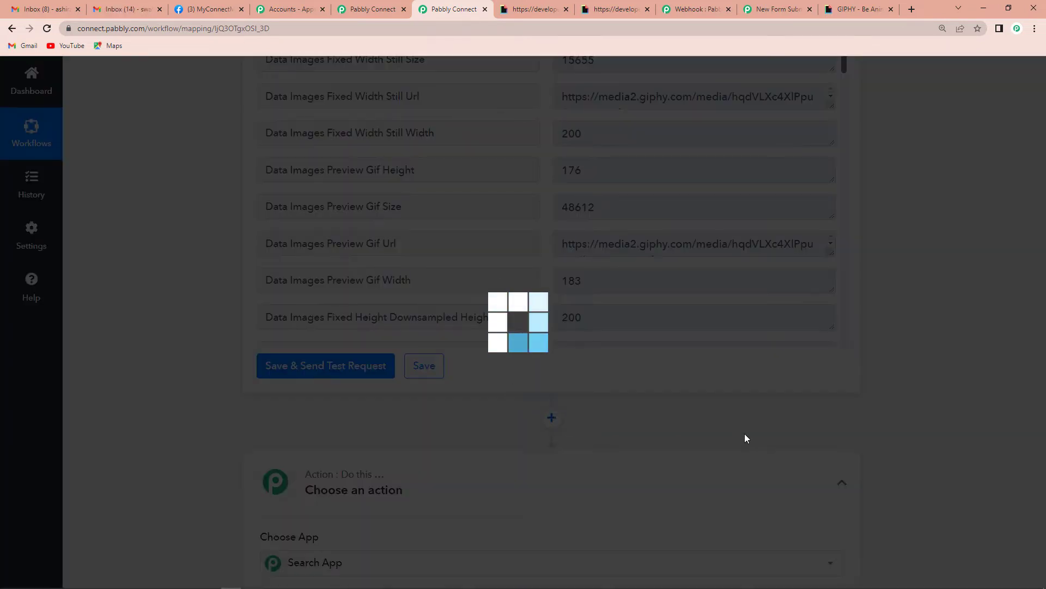
type("wha")
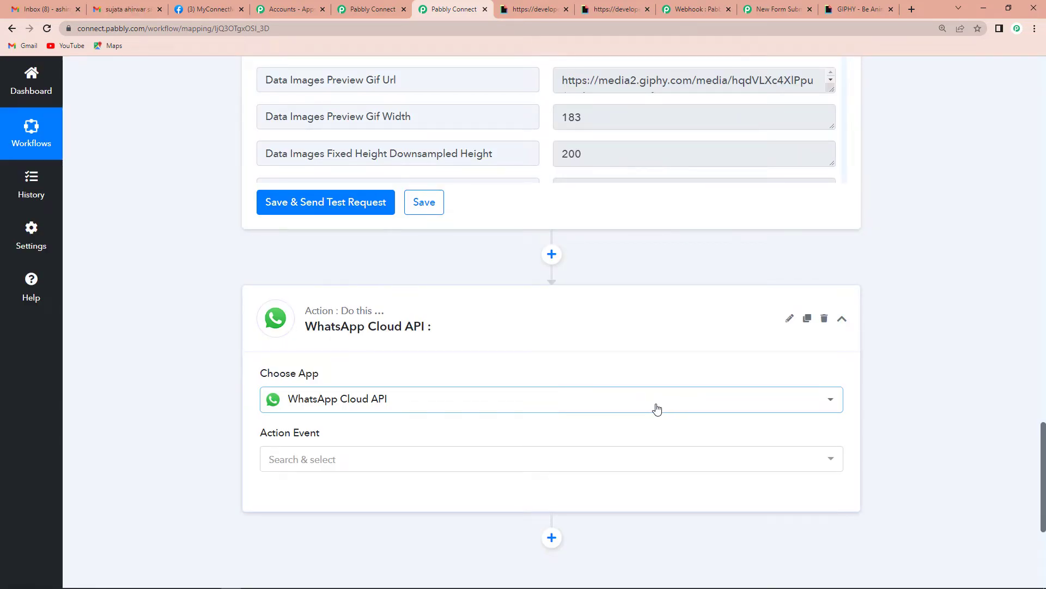
left_click(313, 462)
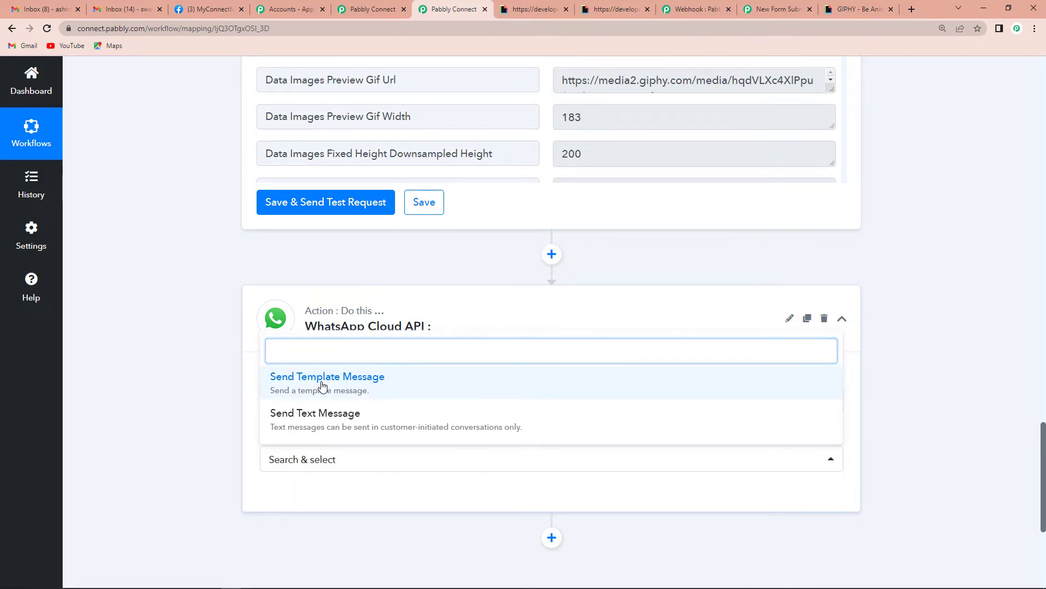
left_click(323, 386)
left_click(286, 505)
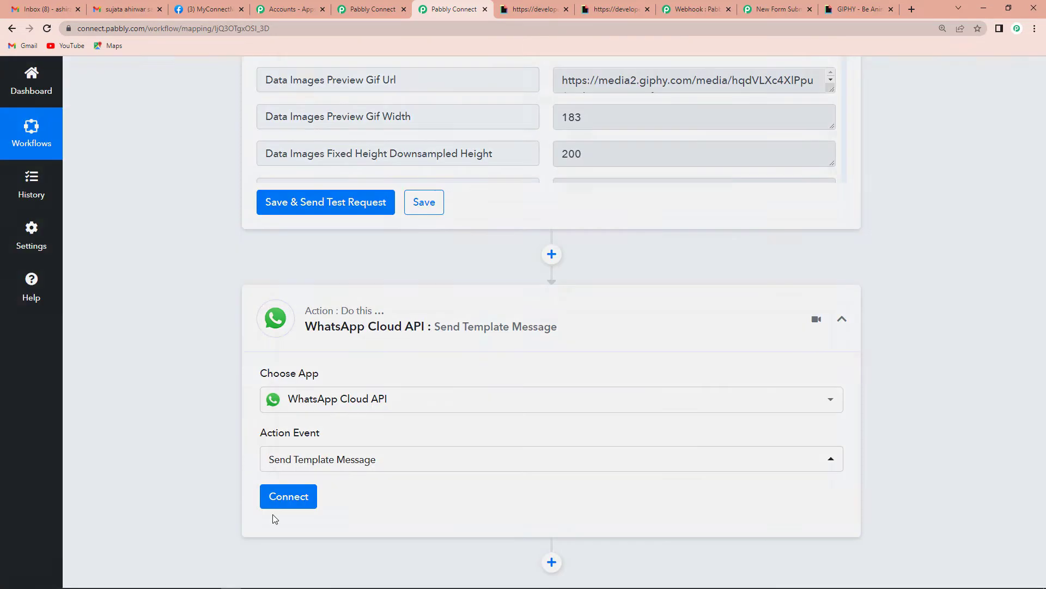
left_click(484, 203)
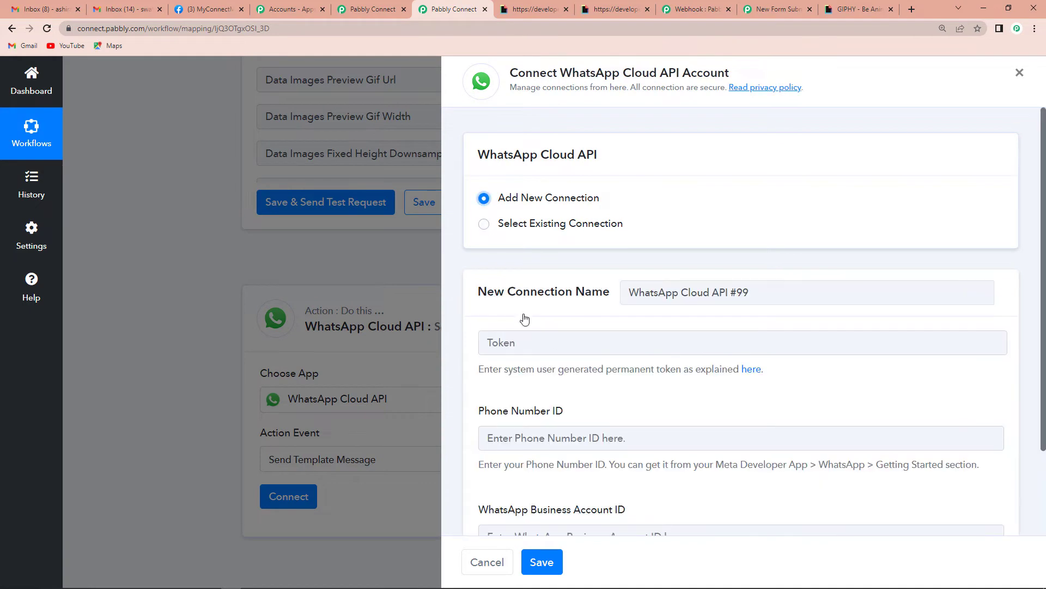
scroll(584, 315, "down", 2)
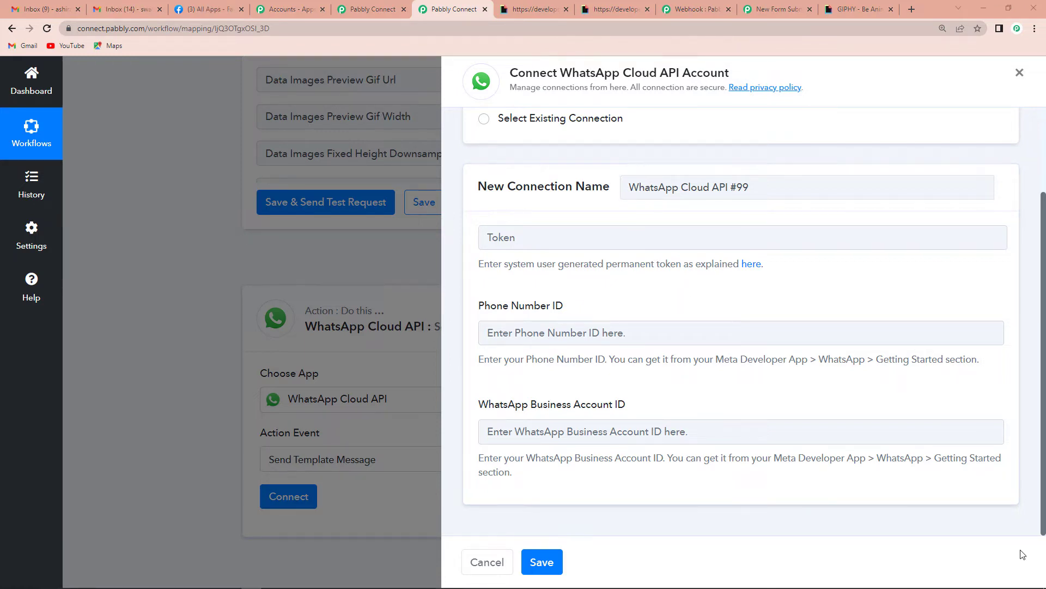
In Meta for Developers, open the WhatsApp Getting Started page of MyConnectMsg App.
left_click(218, 9)
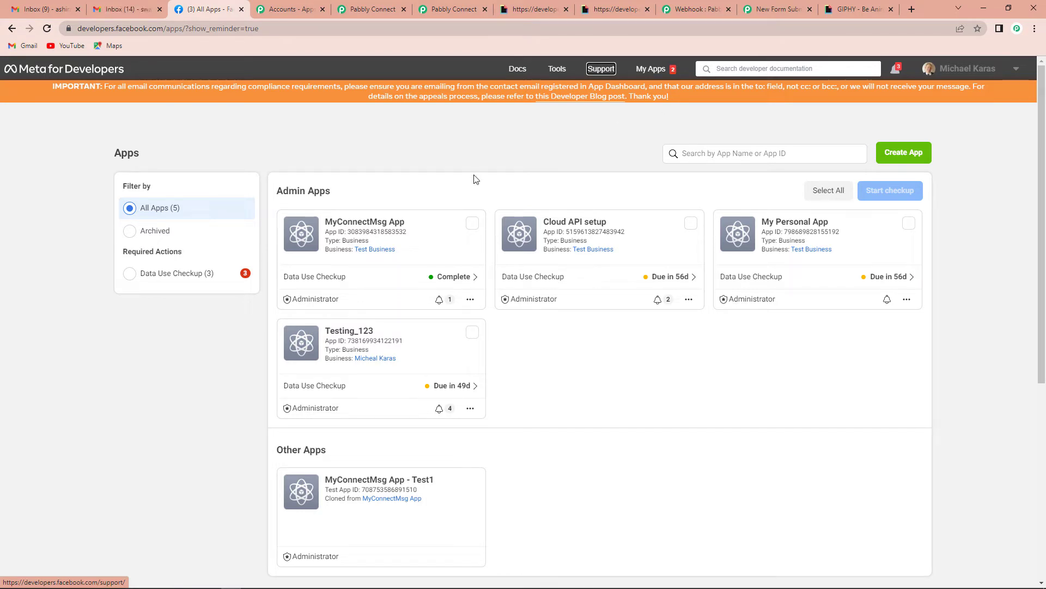
left_click(359, 281)
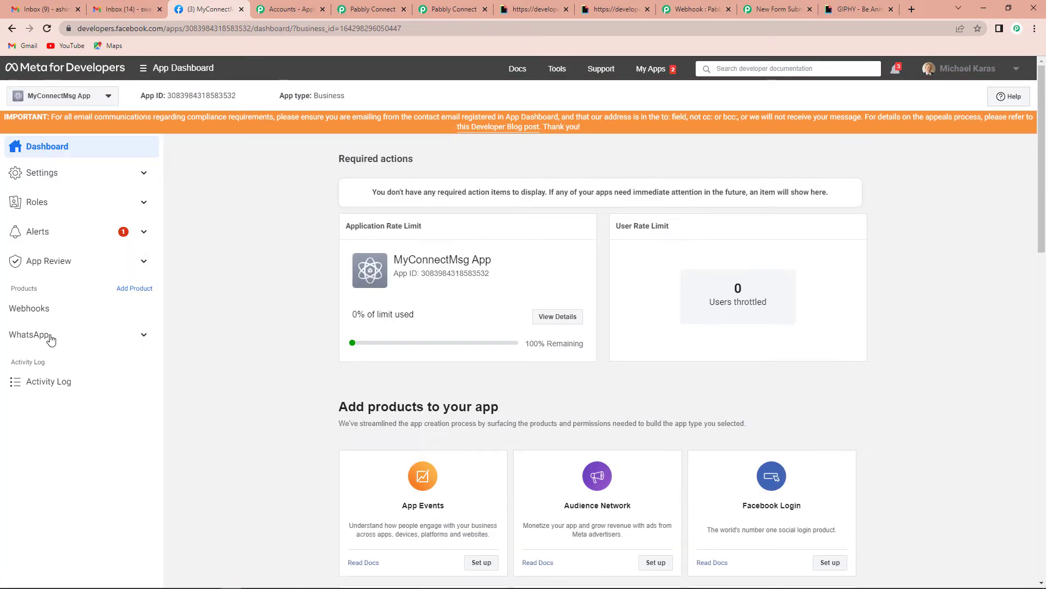
left_click(145, 336)
left_click(65, 358)
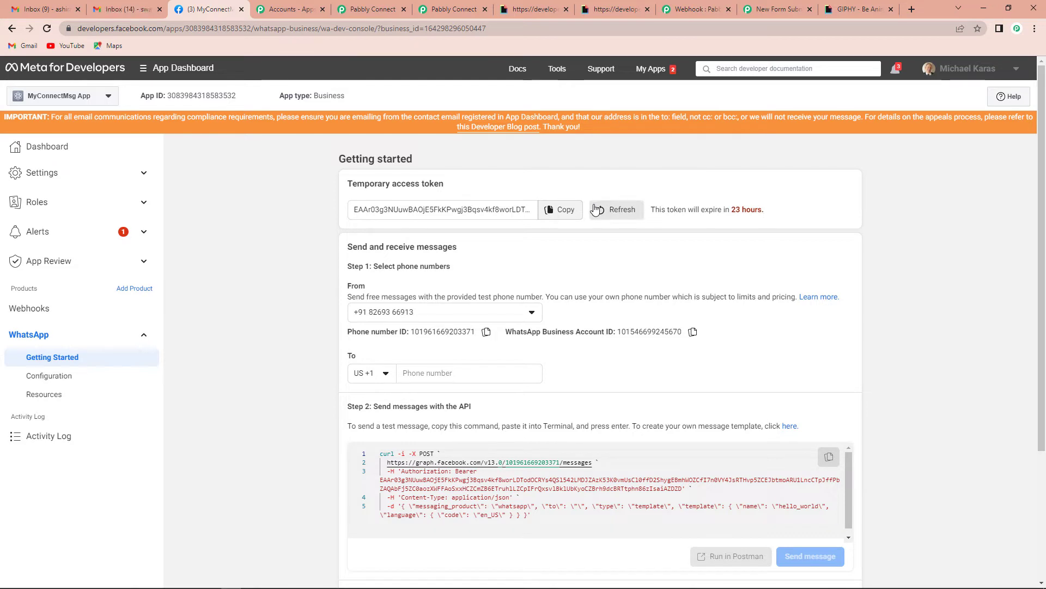
Copy the app's temporary access token into the Token field of the new WhatsApp Cloud API connection in Pabbly Connect.
left_click(559, 215)
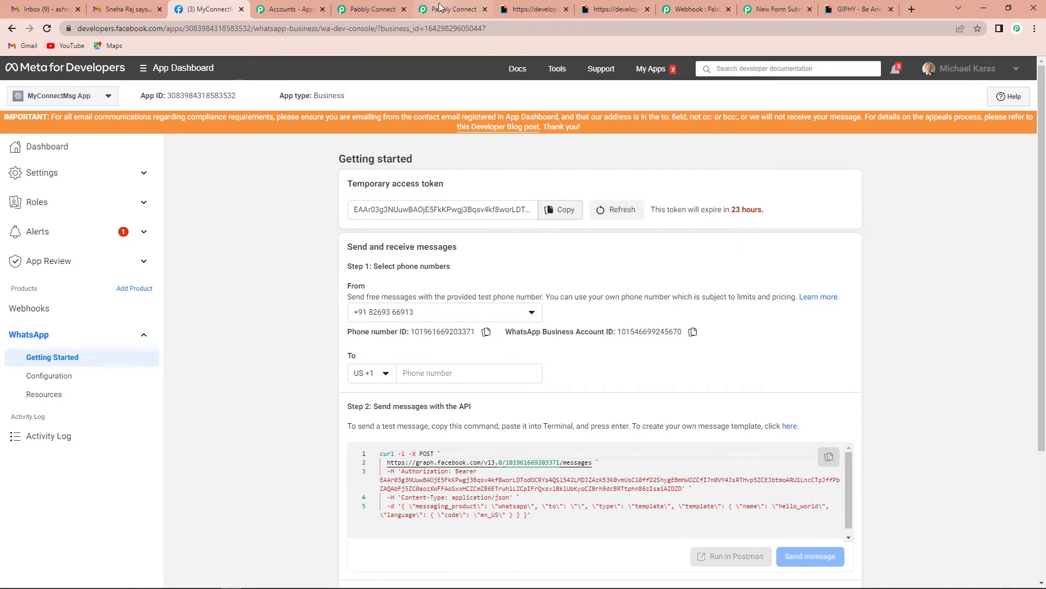
left_click(454, 10)
left_click(531, 237)
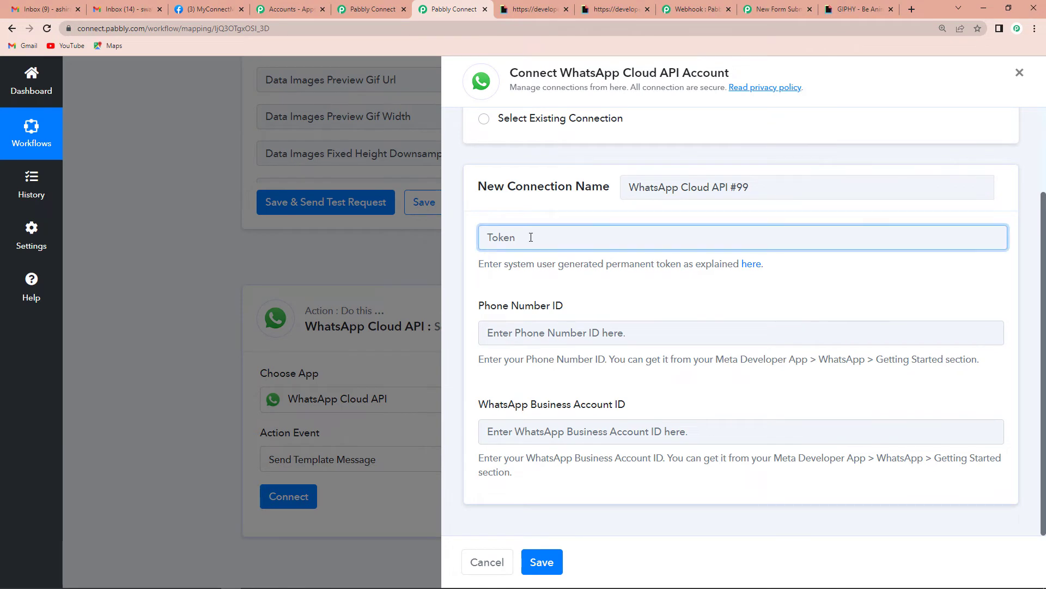
key("ctrl+v")
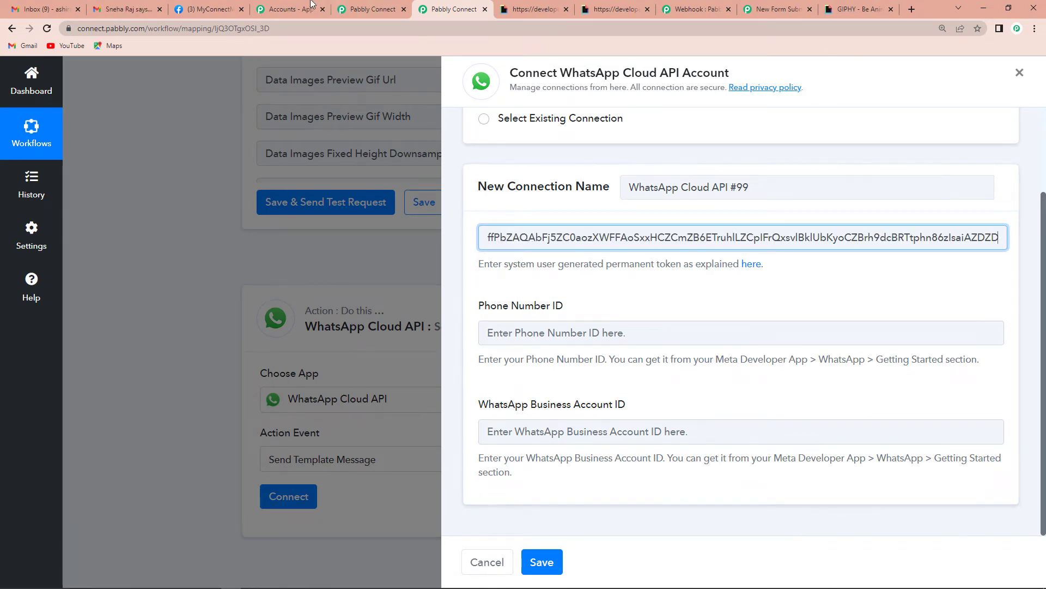
Copy the phone number ID from the Meta app into the connection's Phone Number ID field.
left_click(210, 9)
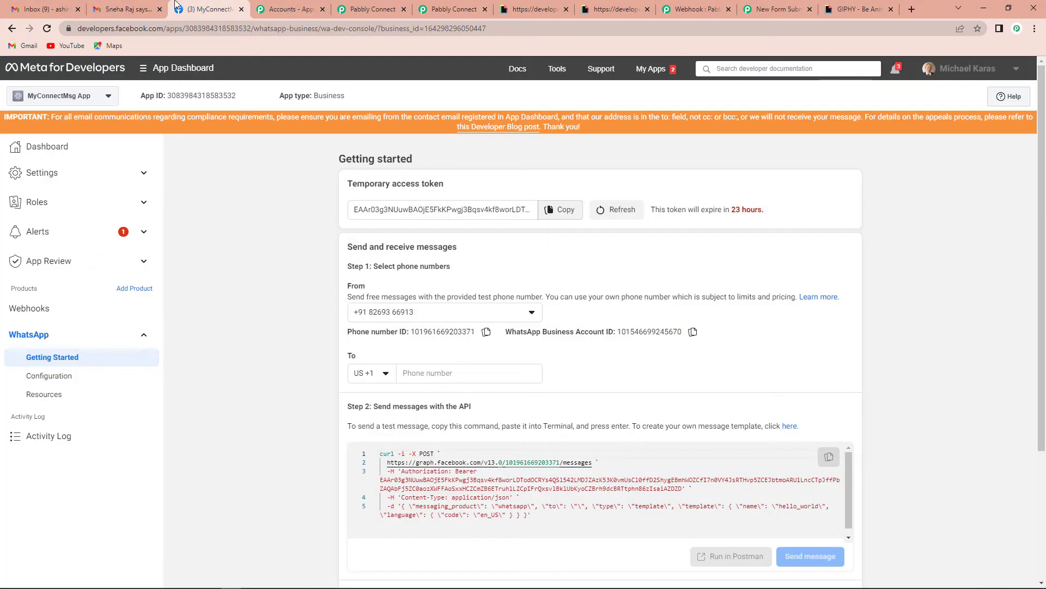
left_click(486, 331)
left_click(458, 9)
left_click(508, 332)
key("ctrl+v")
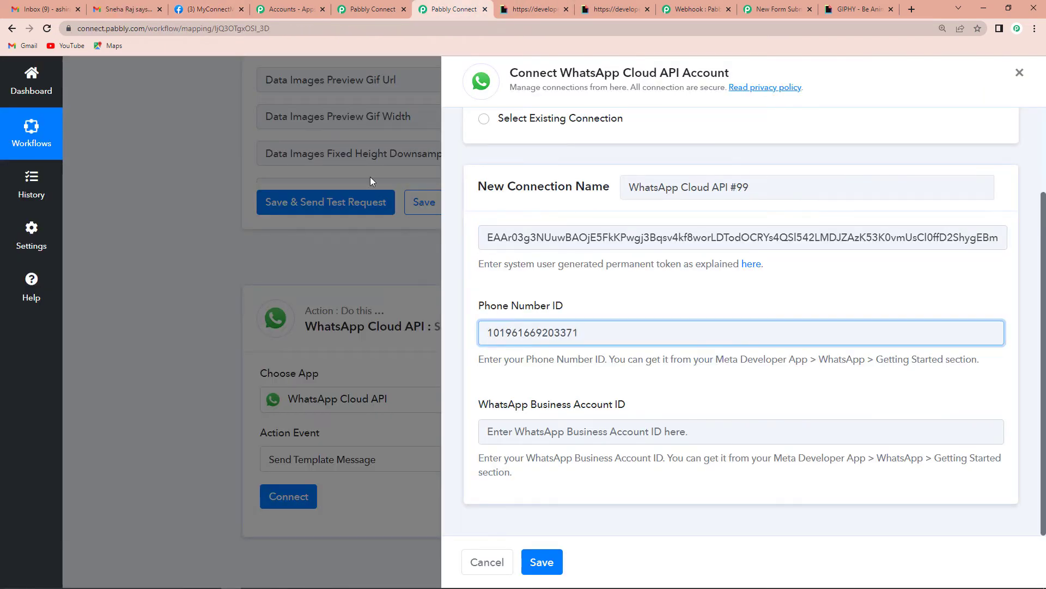
Copy the WhatsApp Business Account ID from the Meta app into the connection and save the connection.
left_click(210, 9)
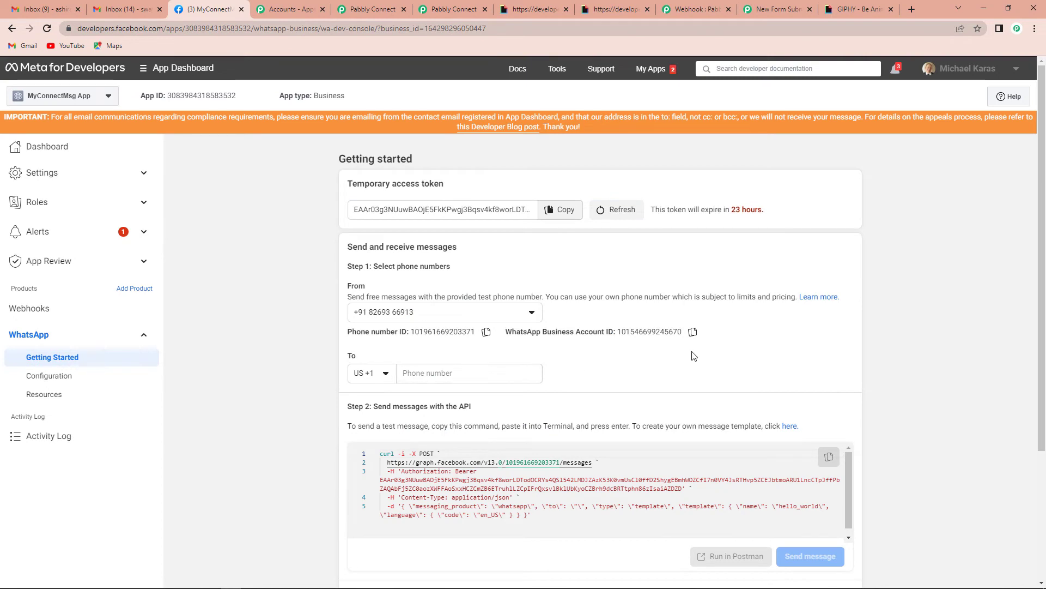
left_click(693, 333)
left_click(454, 9)
left_click(515, 439)
key("ctrl+v")
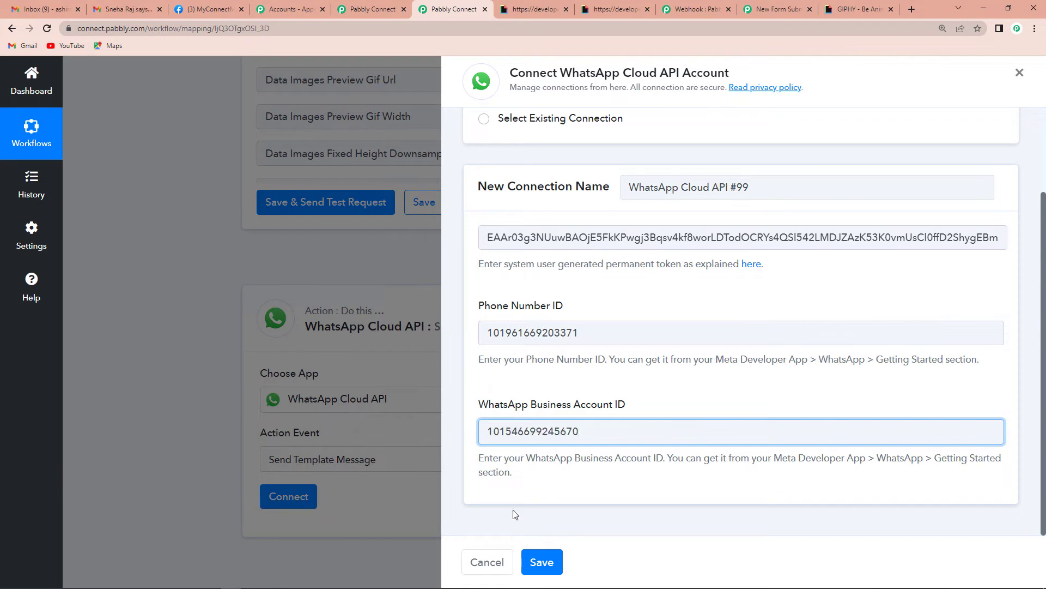
left_click(540, 563)
Choose sending_gif as the template name for the WhatsApp Cloud API action.
scroll(662, 406, "down", 3)
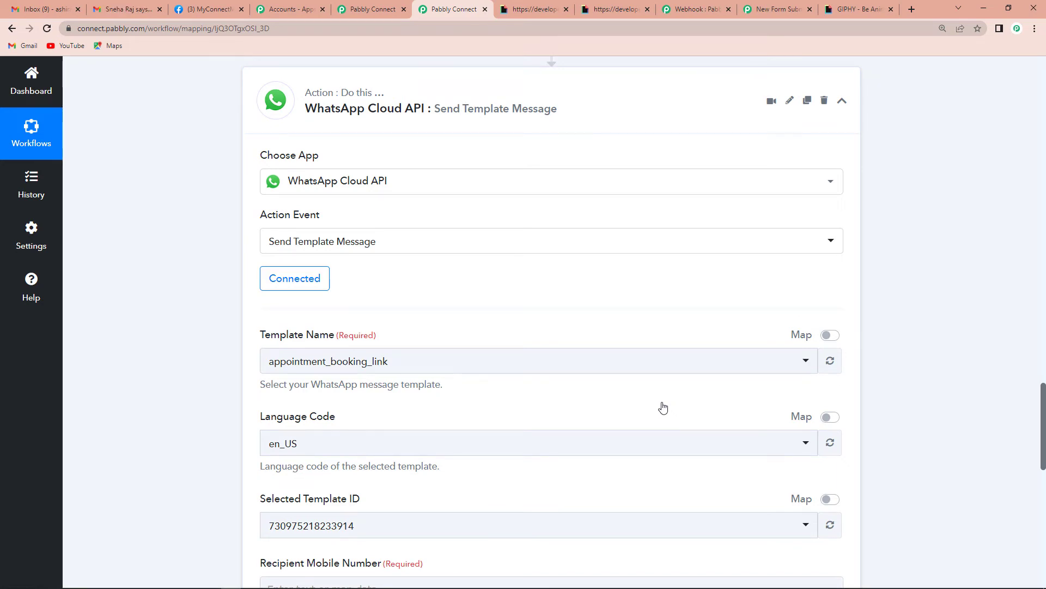
scroll(626, 385, "down", 1)
left_click(397, 354)
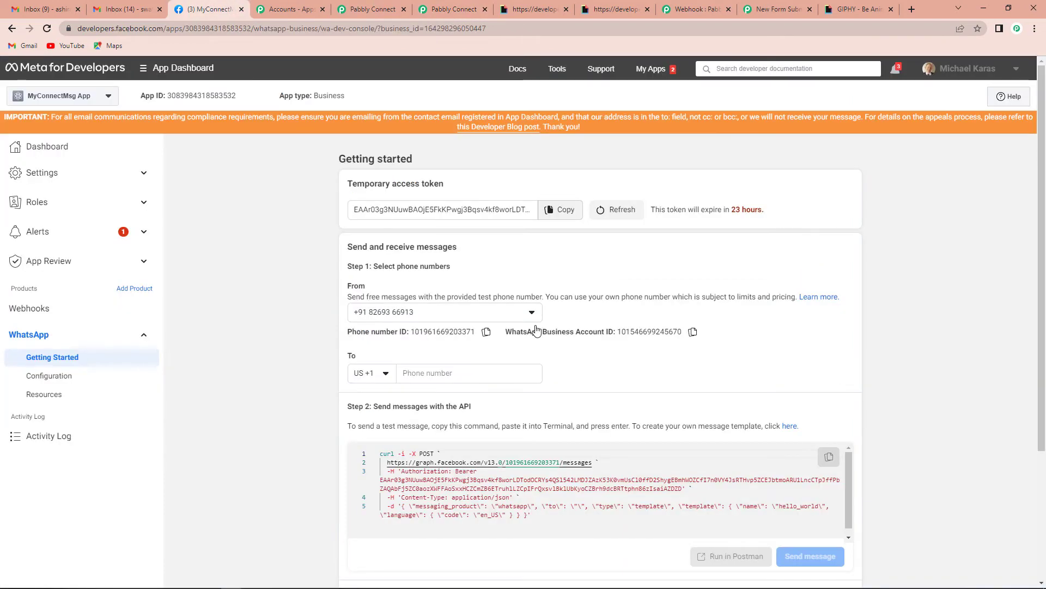
Open the message templates page from the Meta app's Getting Started page and search the templates for "sending".
left_click(215, 10)
scroll(820, 402, "down", 3)
left_click(789, 264)
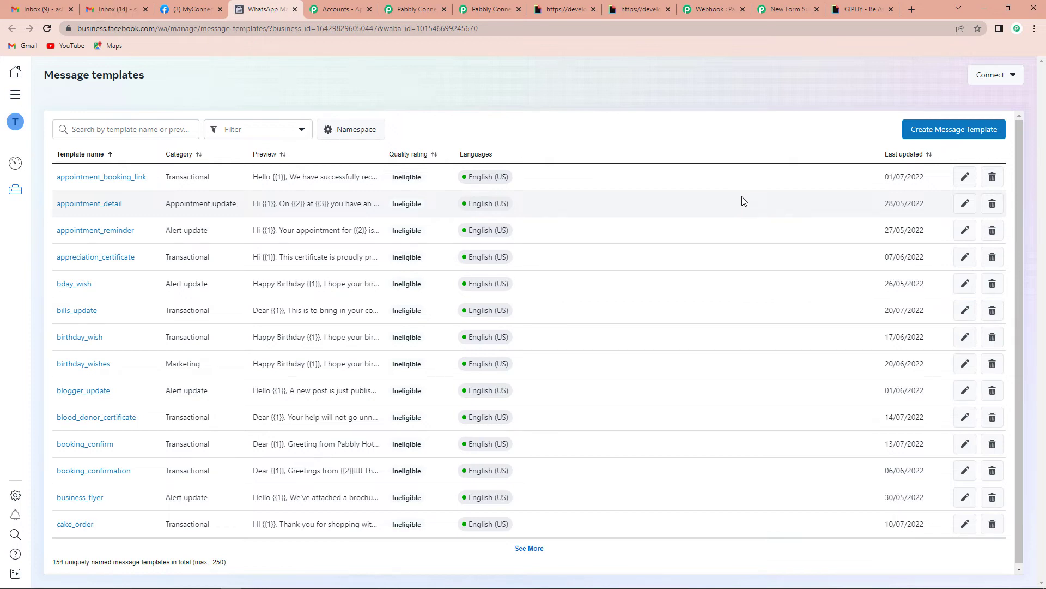
left_click(103, 128)
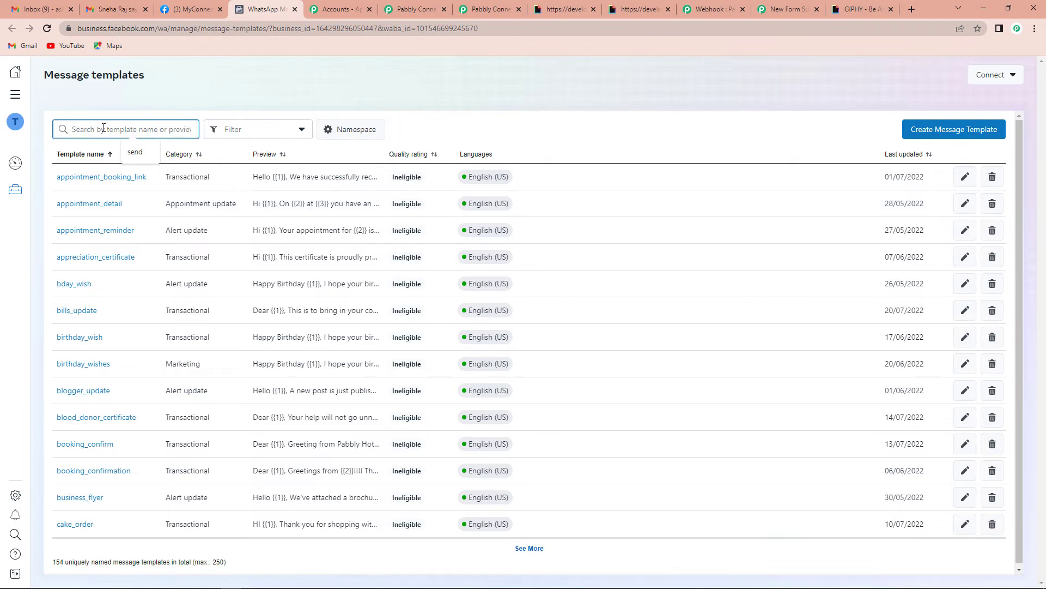
type("sending")
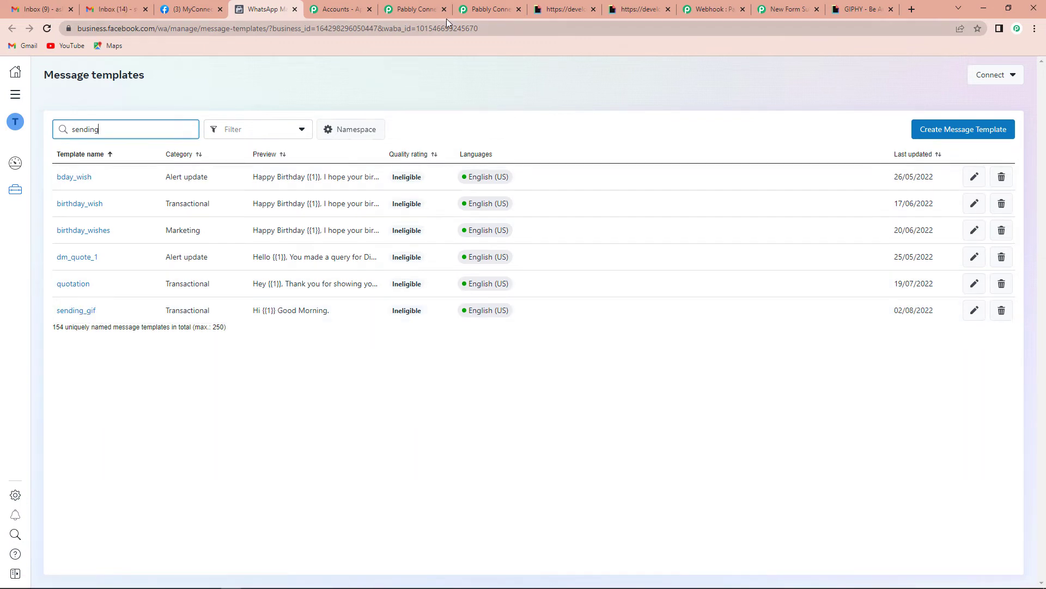
Back in Pabbly Connect, map the Recipient Mobile Number to the Number field of the form submission.
left_click(485, 9)
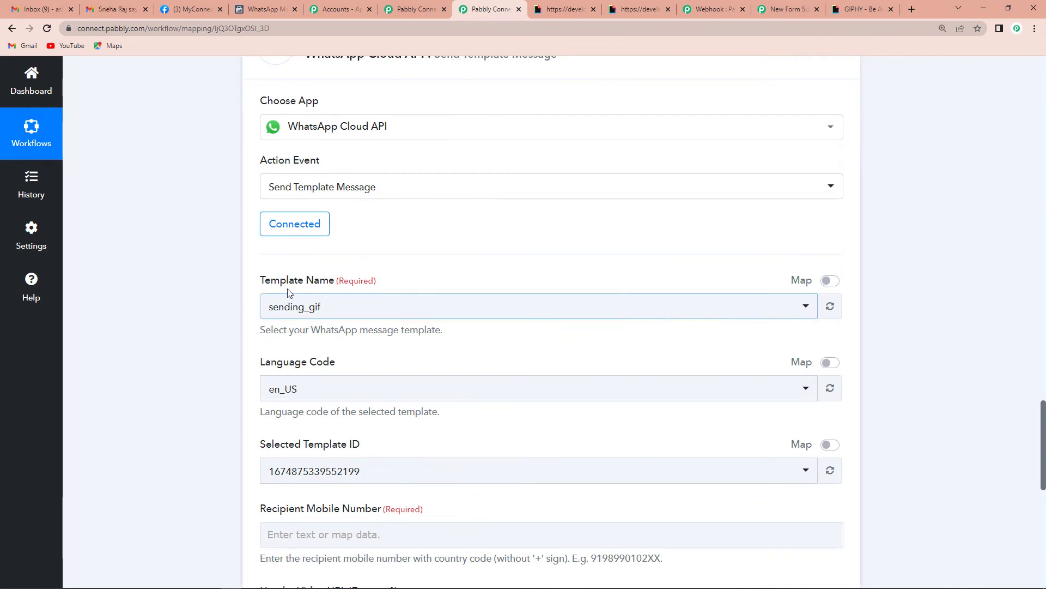
scroll(354, 323, "down", 3)
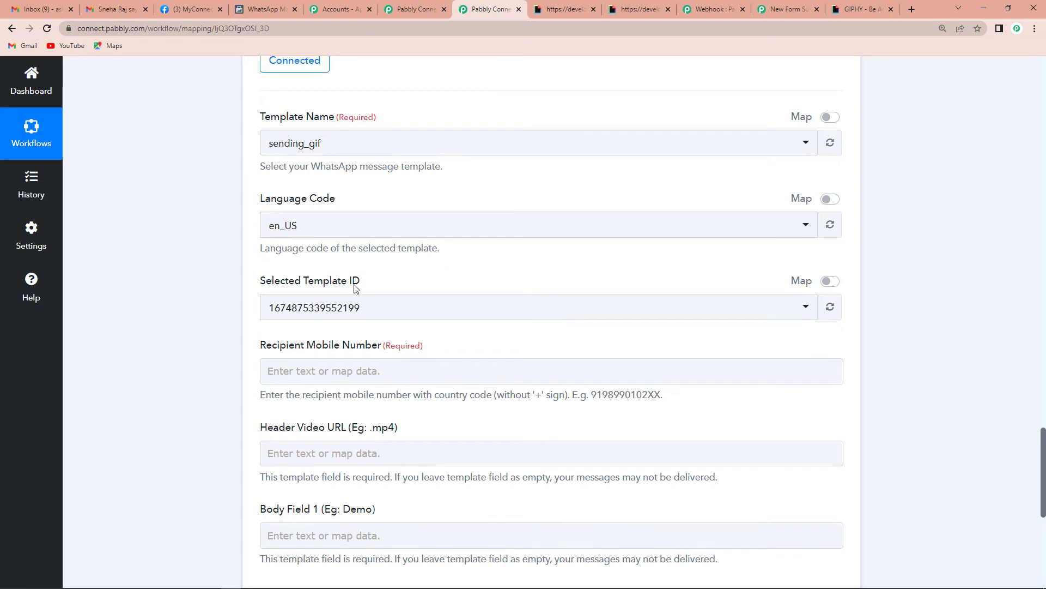
scroll(354, 287, "down", 1)
scroll(415, 330, "down", 1)
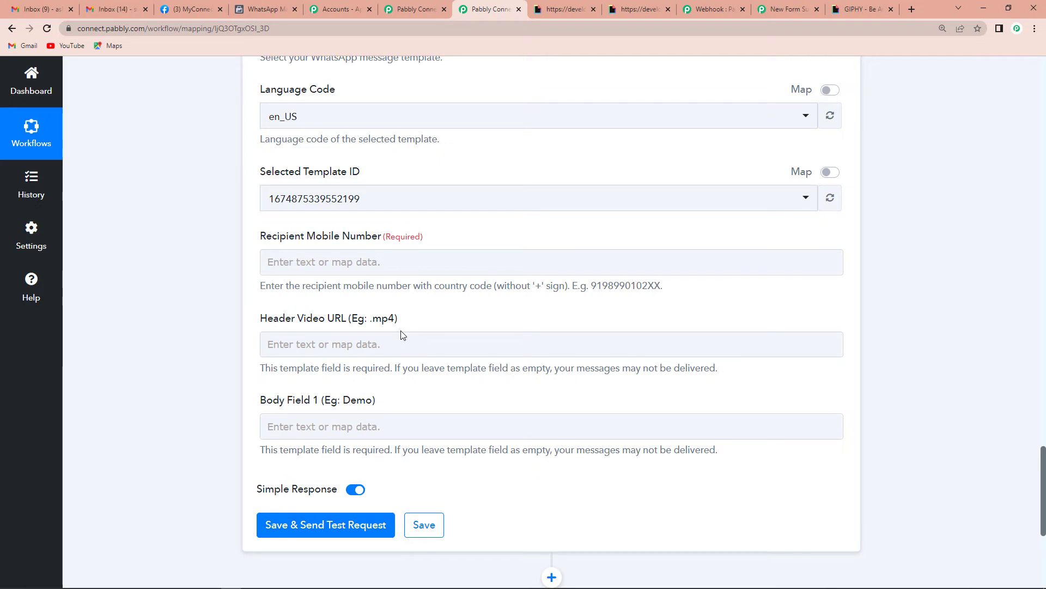
left_click(338, 260)
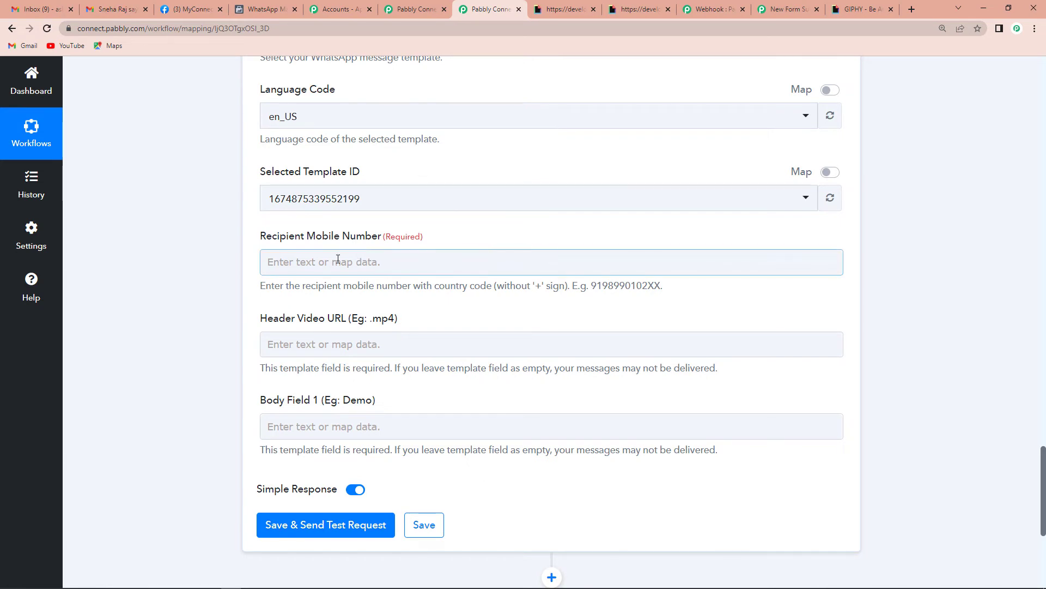
left_click(333, 263)
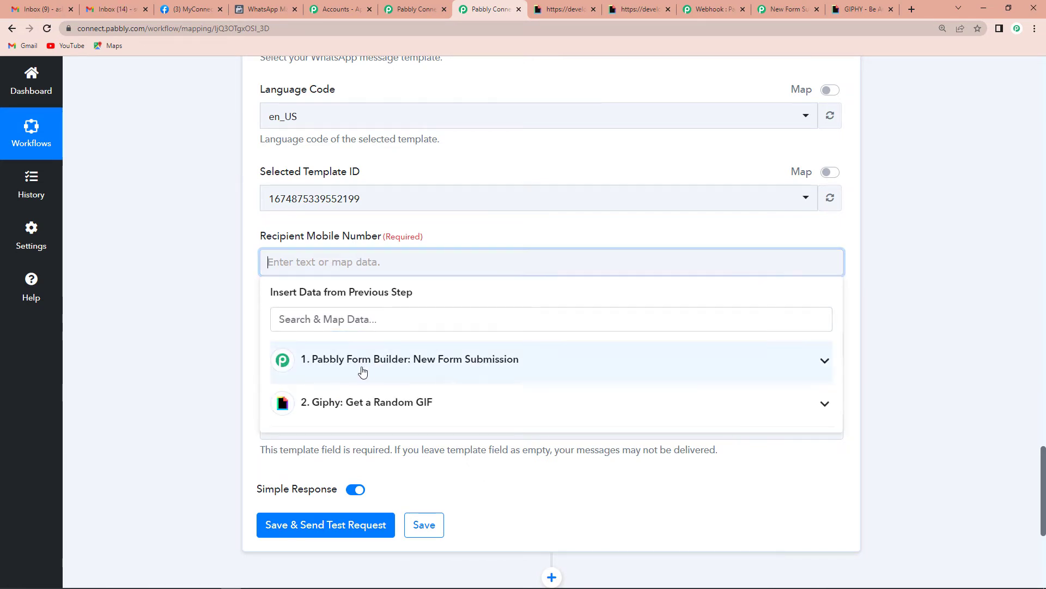
left_click(410, 369)
scroll(432, 477, "down", 1)
scroll(432, 477, "down", 3)
left_click(390, 436)
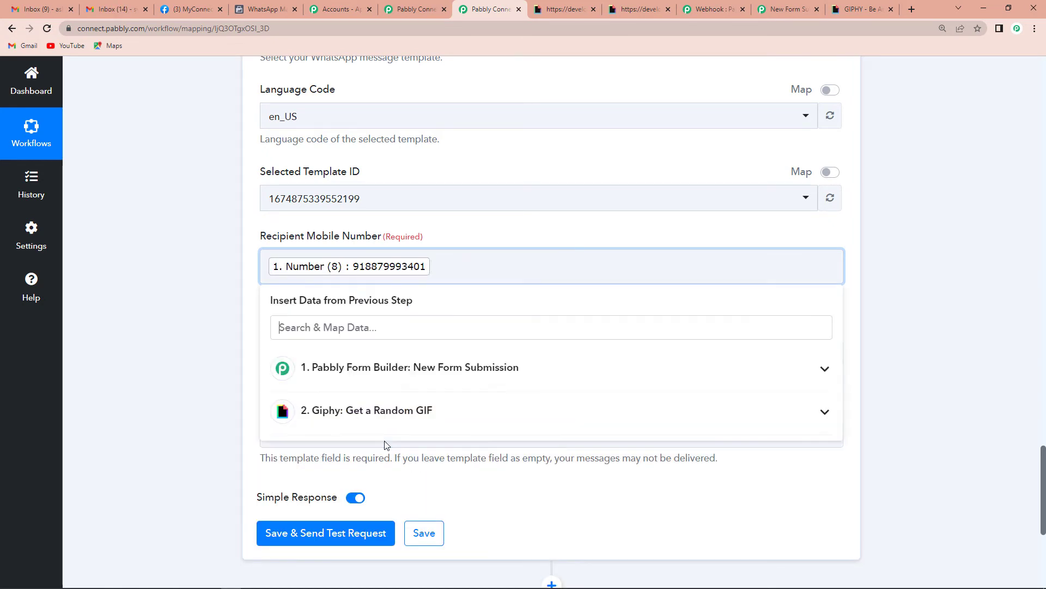
left_click(141, 353)
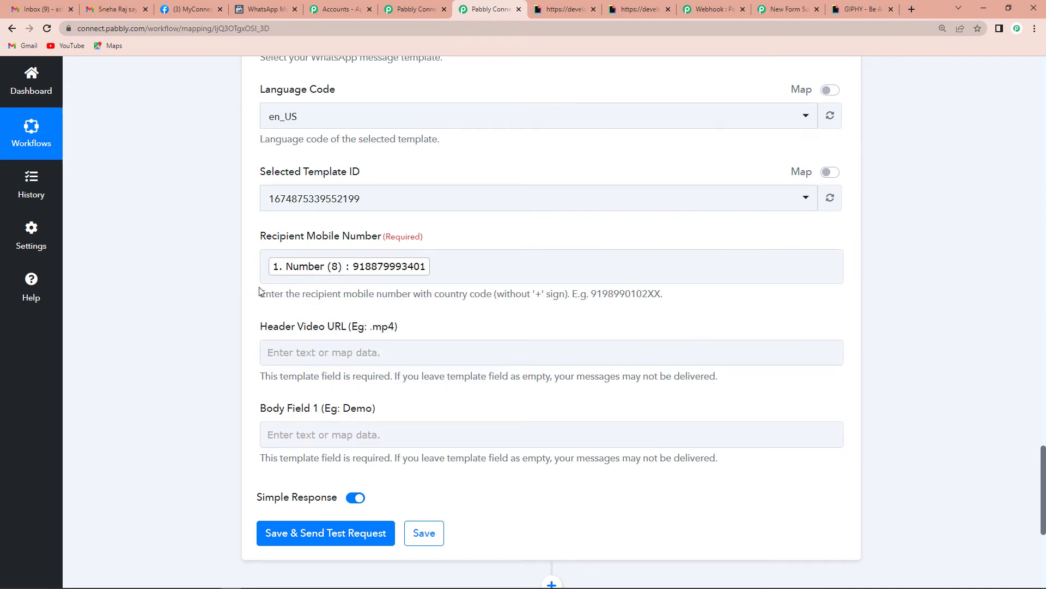
left_click(354, 279)
Map the Header Video URL to the Giphy step's Data Images Original Mp4 Mp4 value, searching the data for "orig".
scroll(203, 299, "down", 1)
left_click(304, 304)
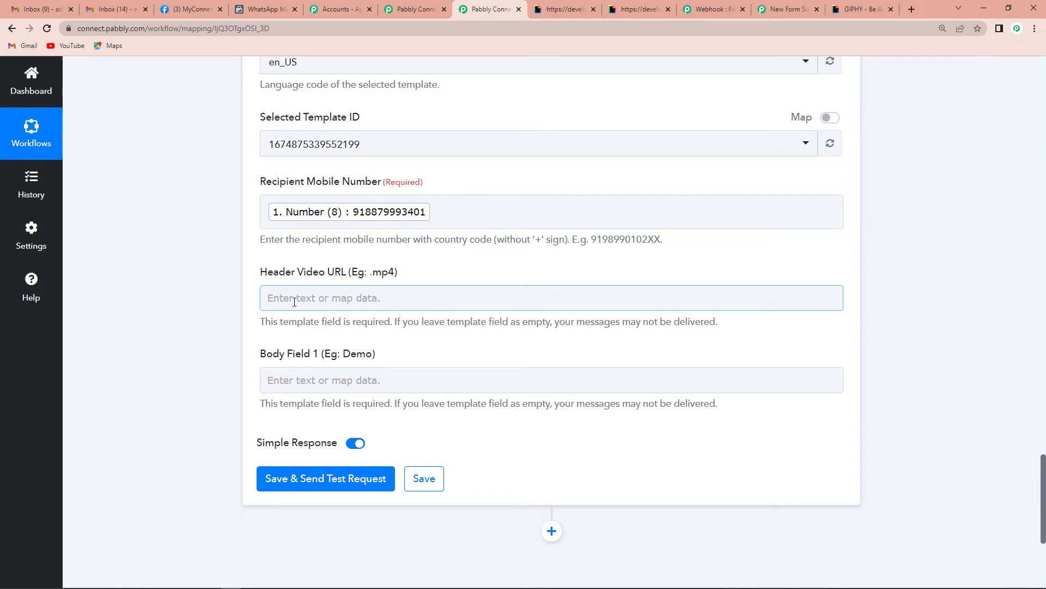
left_click(295, 301)
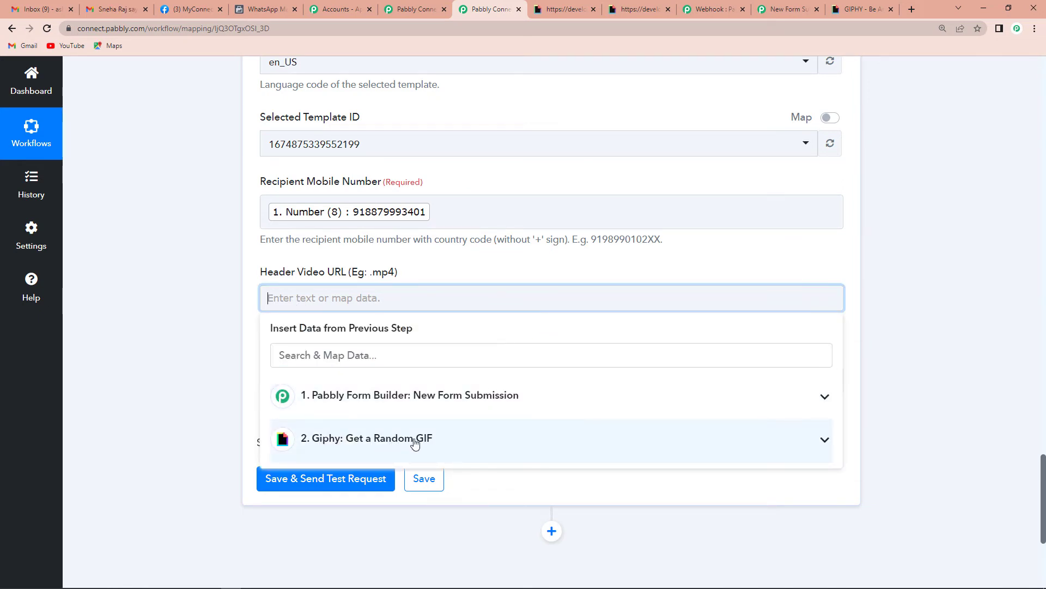
left_click(394, 438)
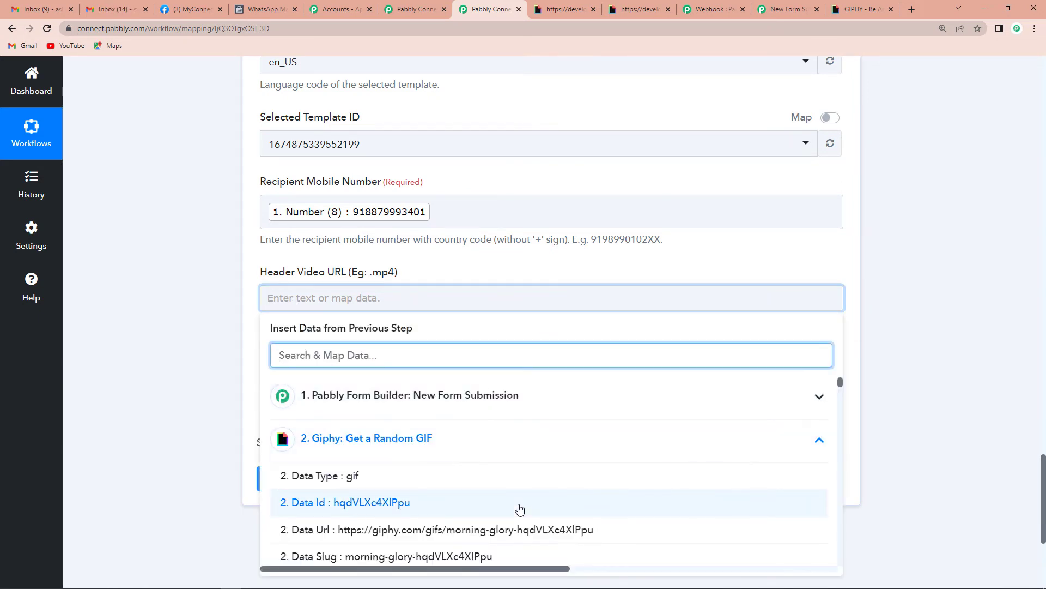
scroll(519, 508, "down", 2)
type("o")
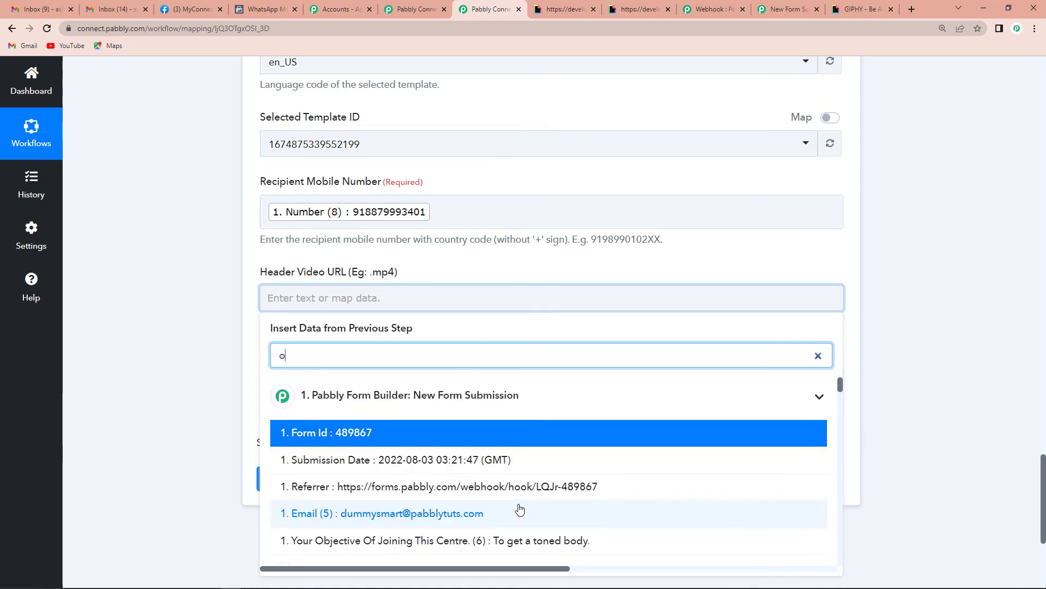
type("rig")
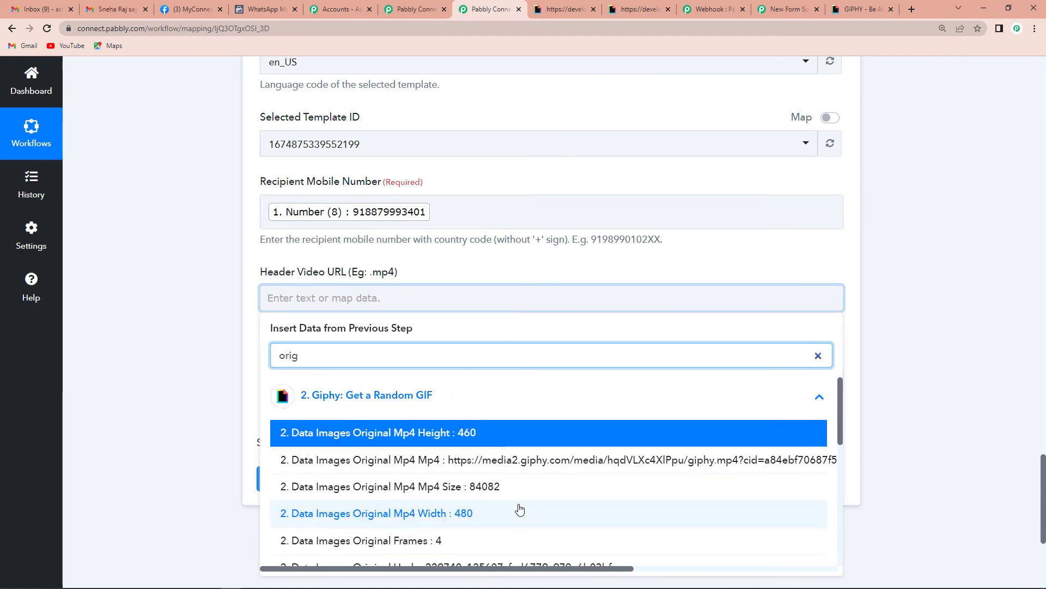
left_click(394, 462)
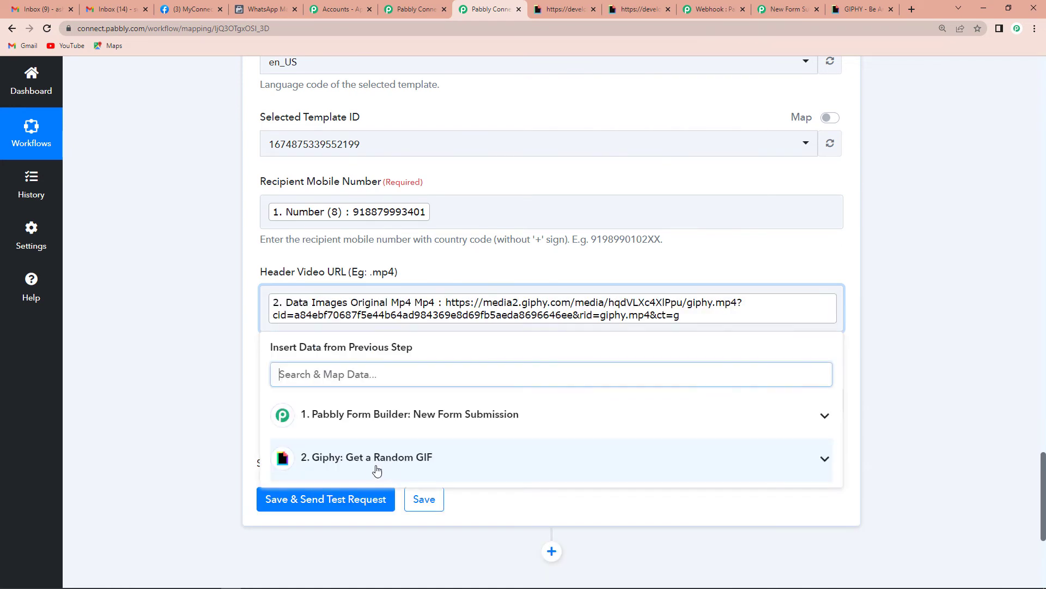
left_click(188, 420)
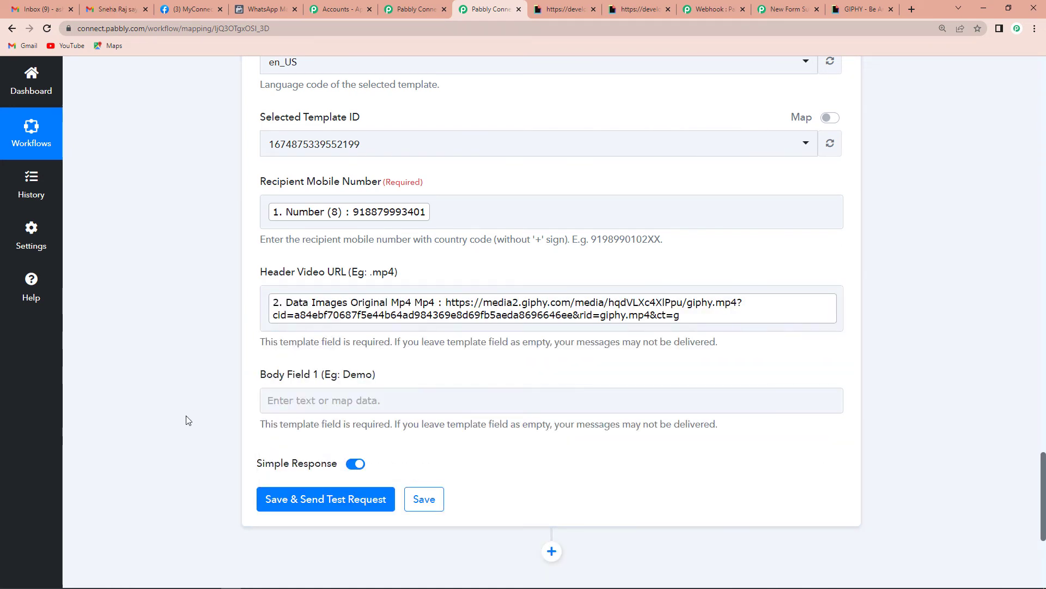
Map Body Field 1 to the form submission's First Name, and save the action and send a test request.
scroll(187, 420, "down", 3)
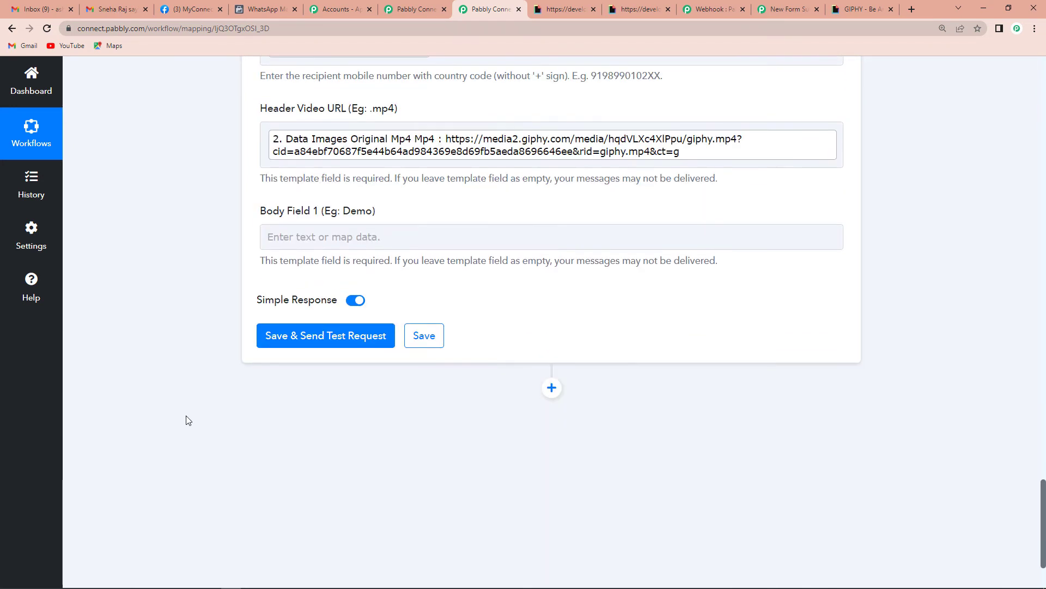
left_click(299, 236)
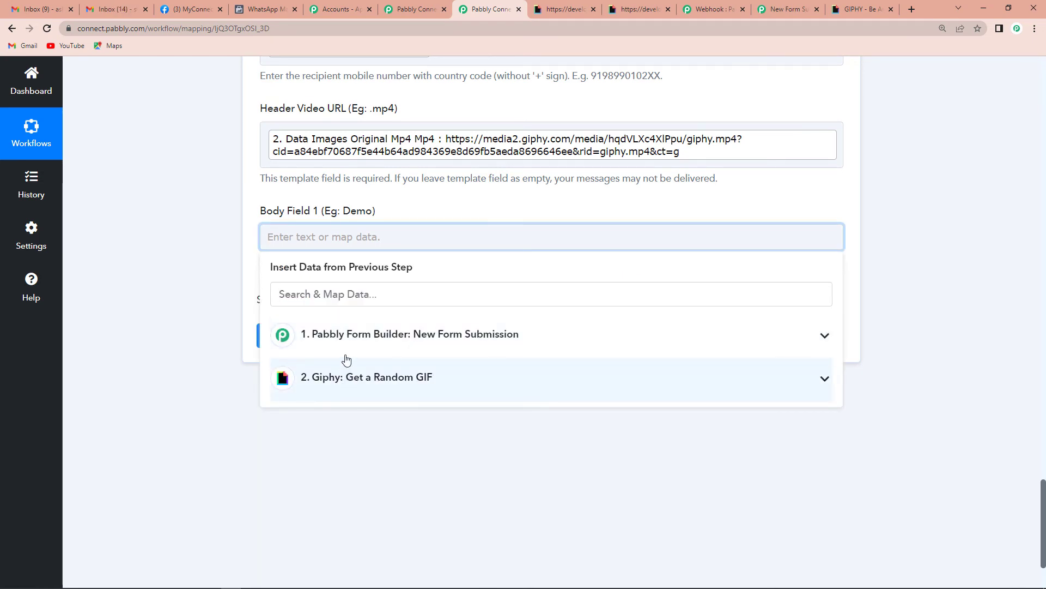
left_click(349, 347)
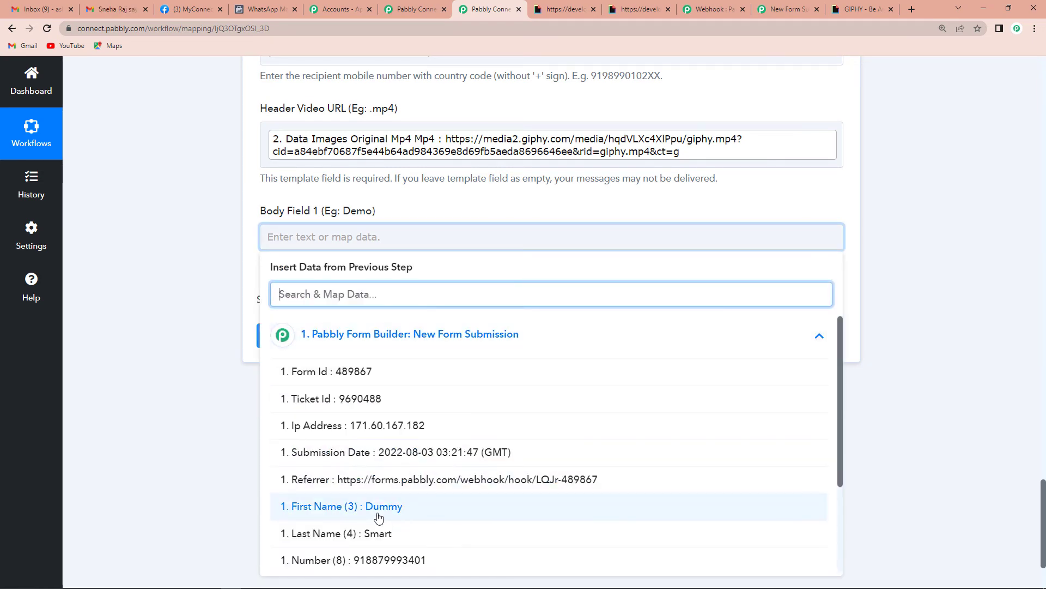
left_click(383, 513)
left_click(183, 350)
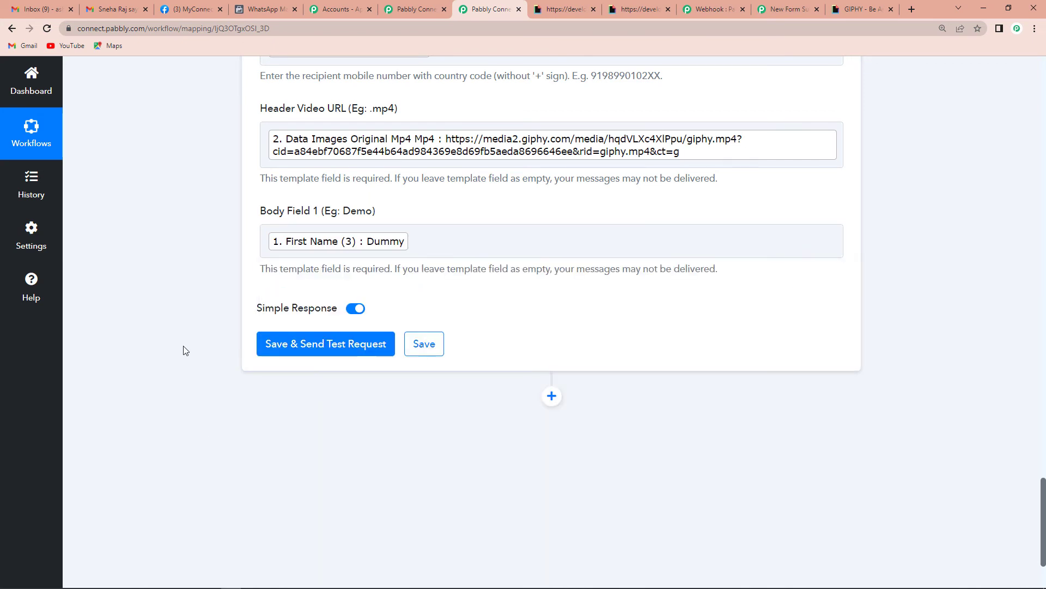
left_click(332, 349)
scroll(218, 399, "down", 3)
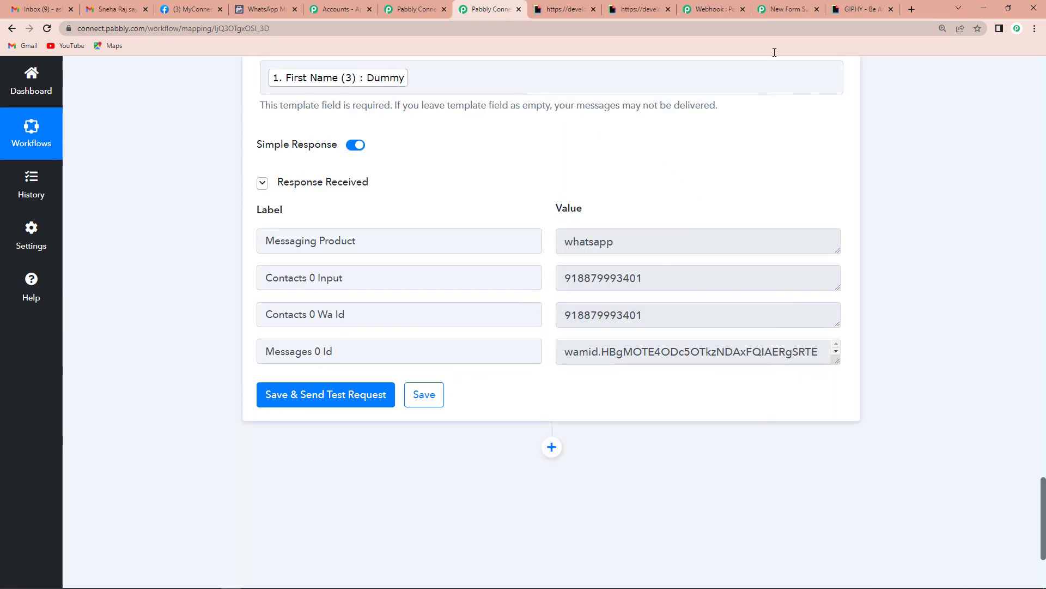
Reload the Registration Form - Fitness Centre page for a new test entry and fill in the submitter's first and last name.
left_click(785, 9)
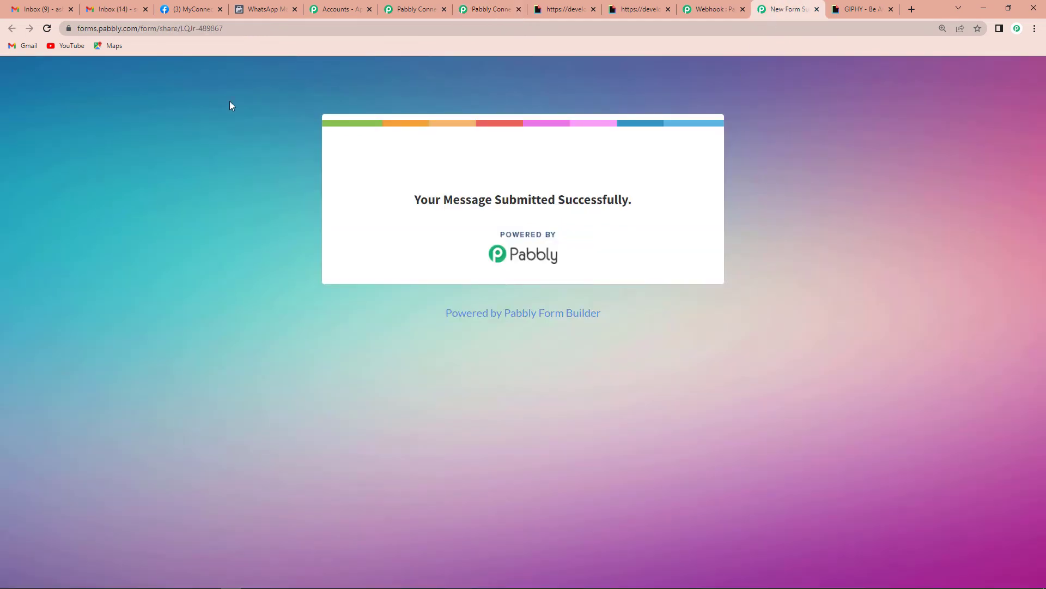
left_click(47, 28)
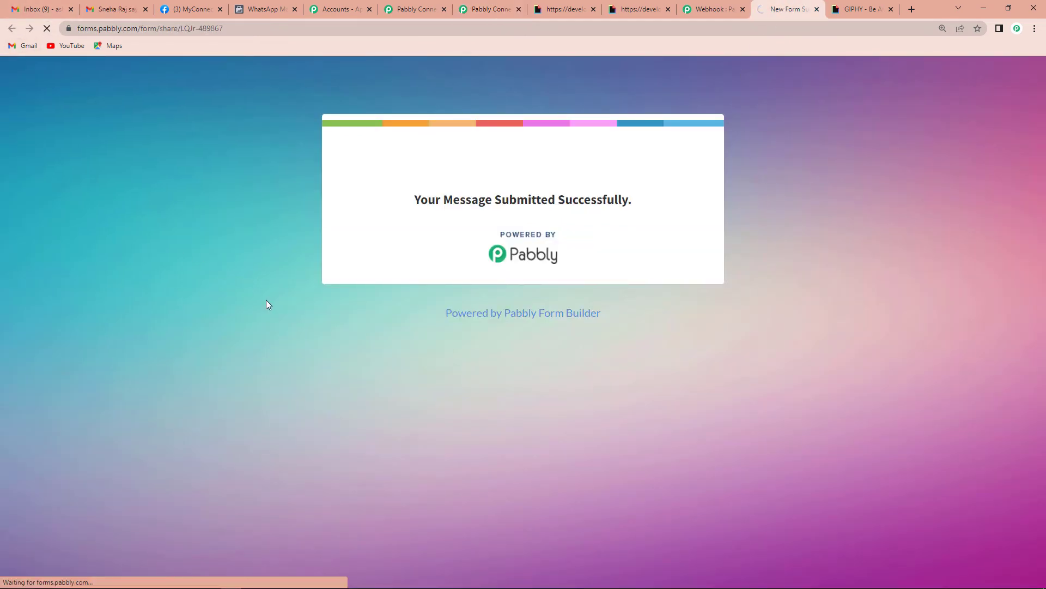
left_click(393, 276)
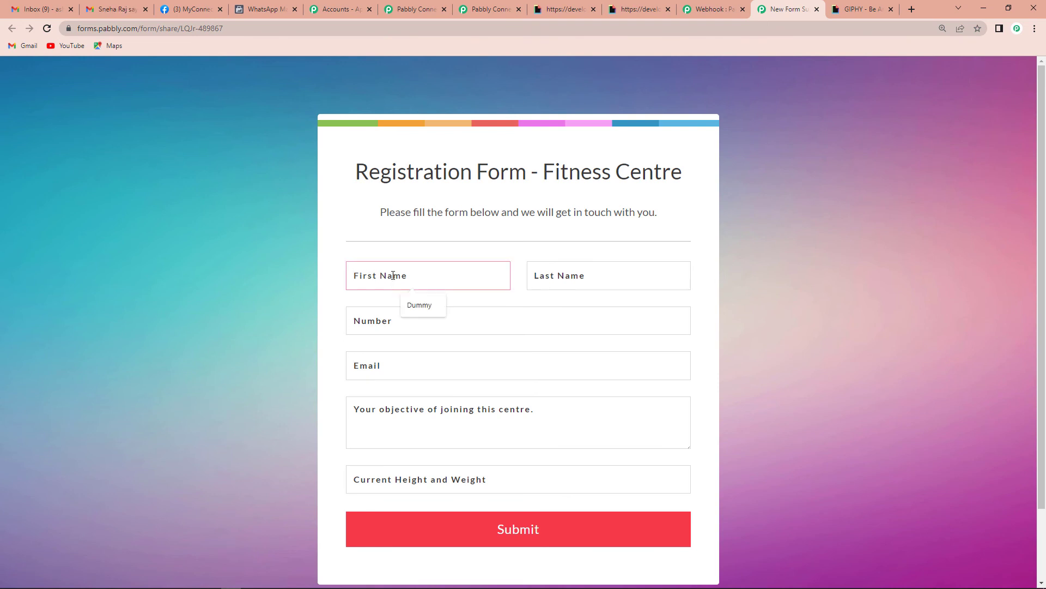
type("Demo")
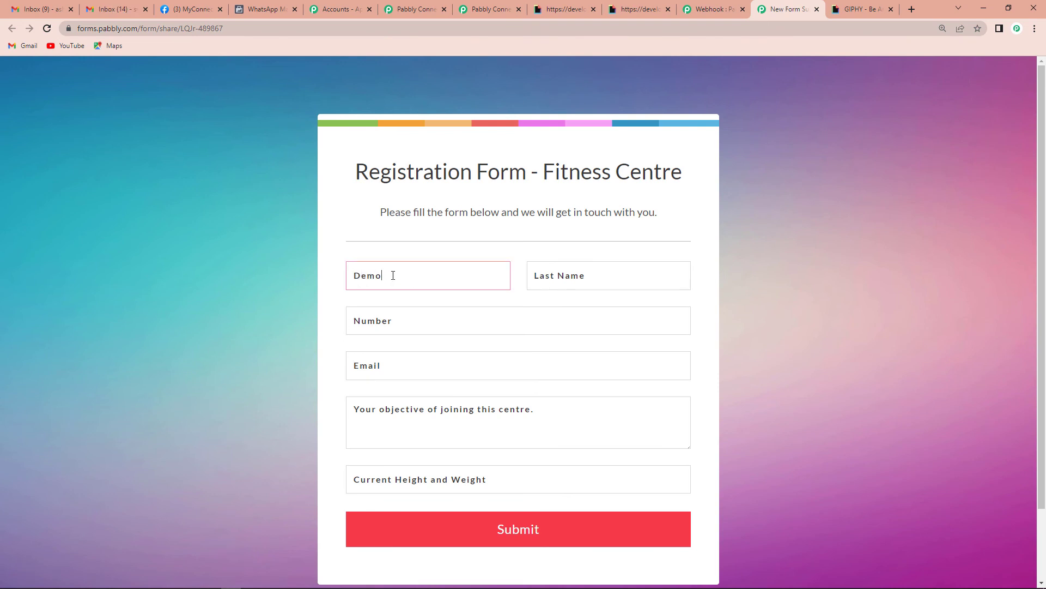
type("Dummy")
left_click(576, 276)
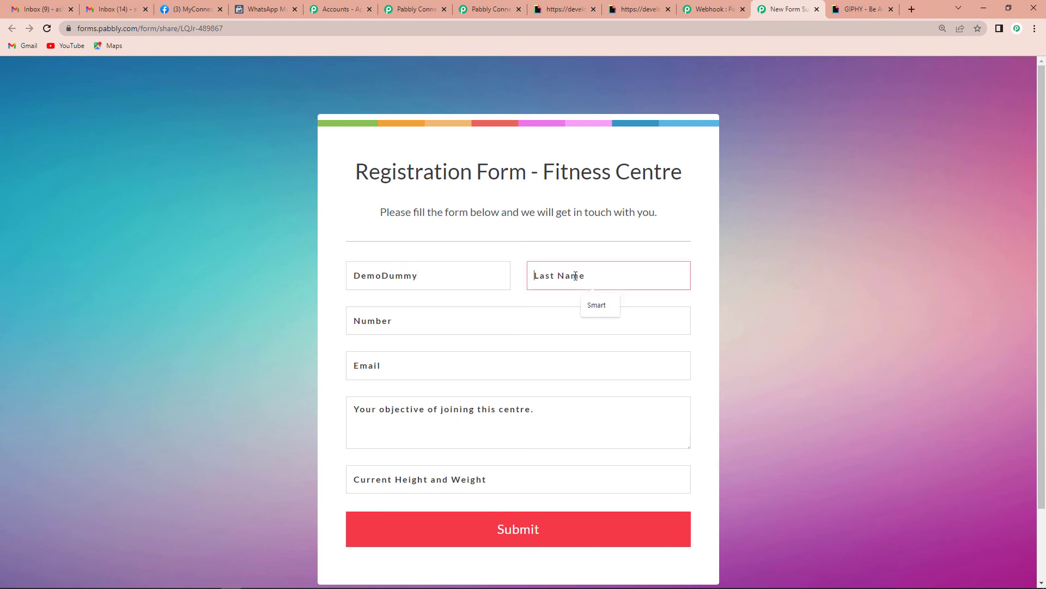
type("Last")
Fill in the form's Number and Email fields with the previously used WhatsApp number and e-mail address.
left_click(476, 321)
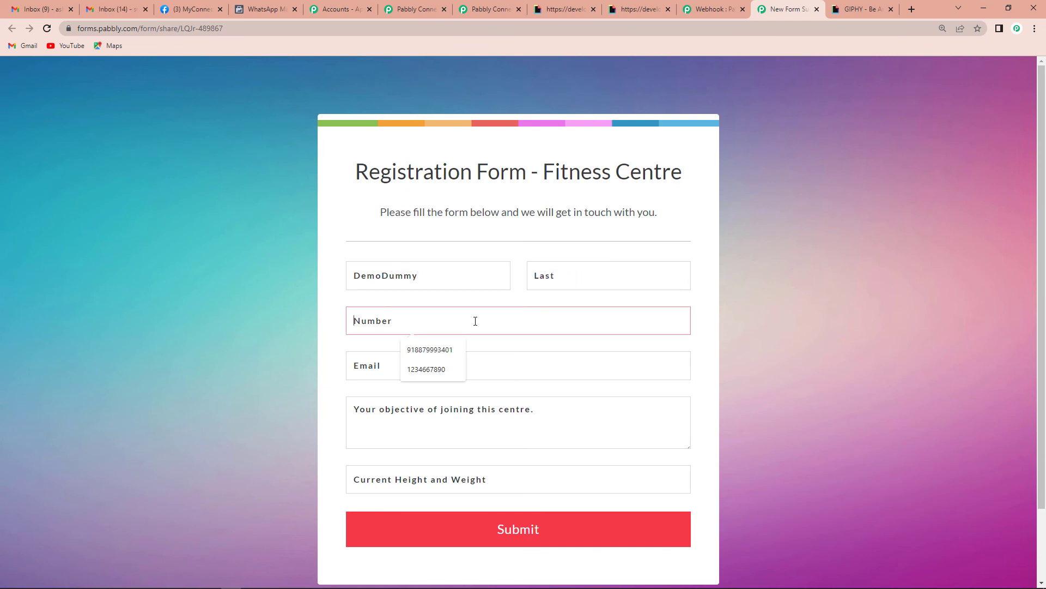
left_click(460, 350)
left_click(449, 374)
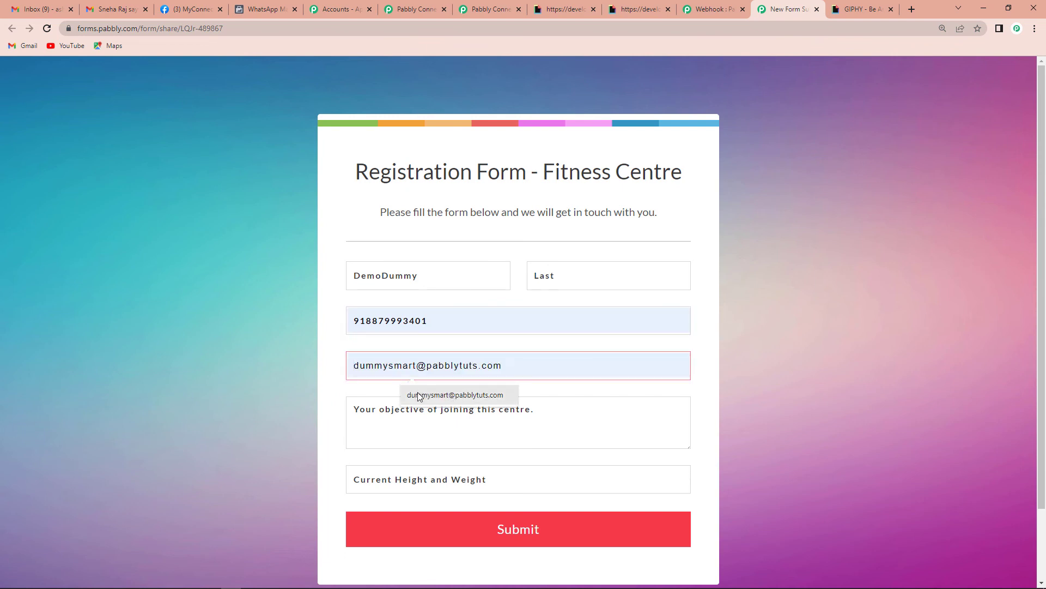
left_click(432, 402)
Enter "Lose weight" as the objective and "5,10; 80" as the current height and weight, and submit the form.
left_click(417, 425)
type("Los")
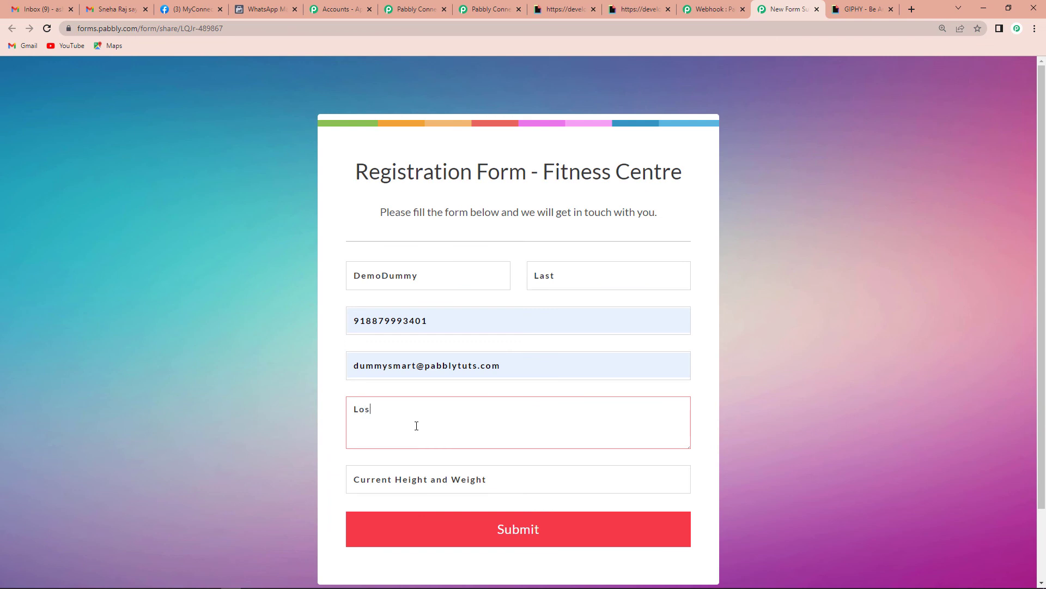
type("eweight")
left_click(388, 487)
type("5,10; ")
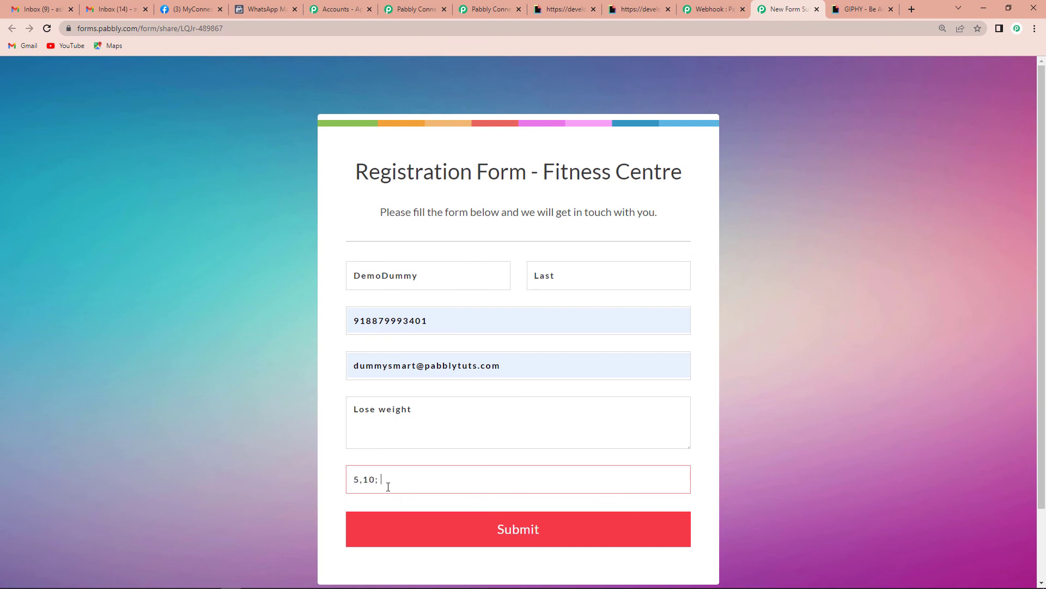
type("80")
left_click(491, 534)
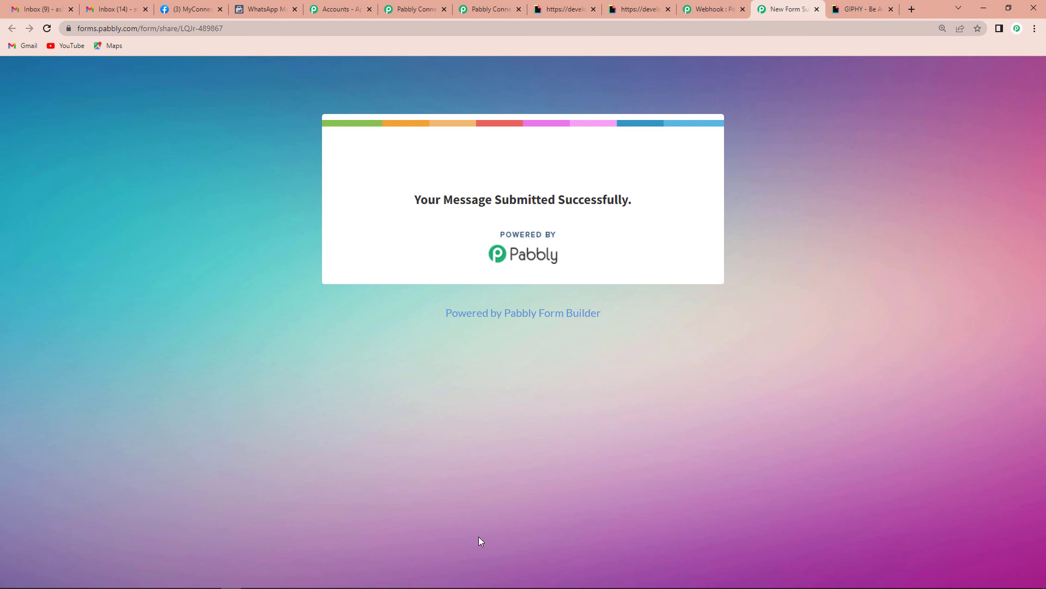
Return to the Pabbly Connect workflow, collapse the Pabbly Form Builder trigger, and review the sequence of trigger and action steps.
left_click(482, 11)
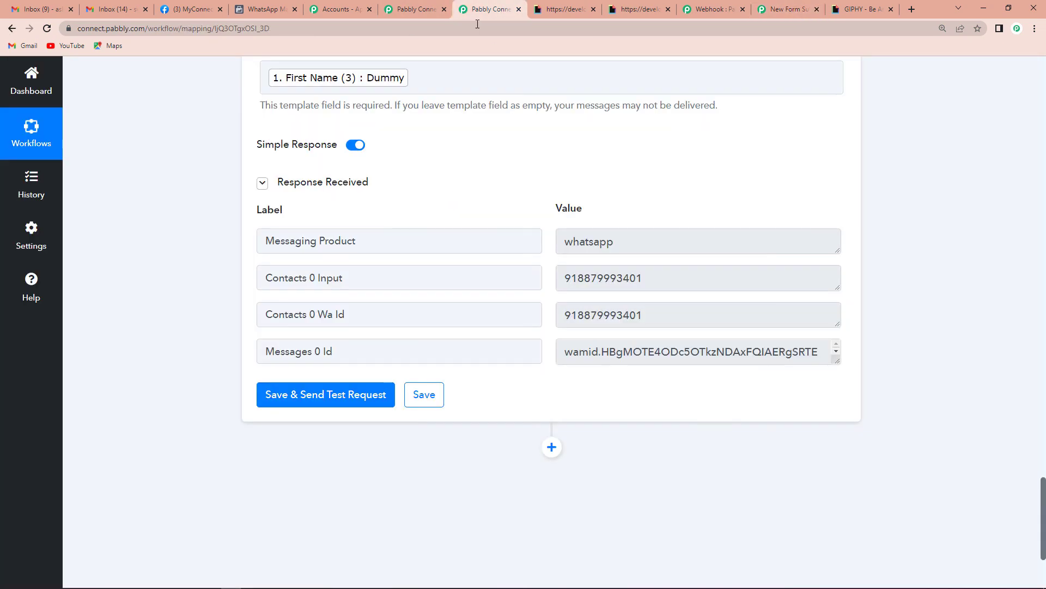
scroll(911, 314, "up", 5)
scroll(911, 314, "up", 9)
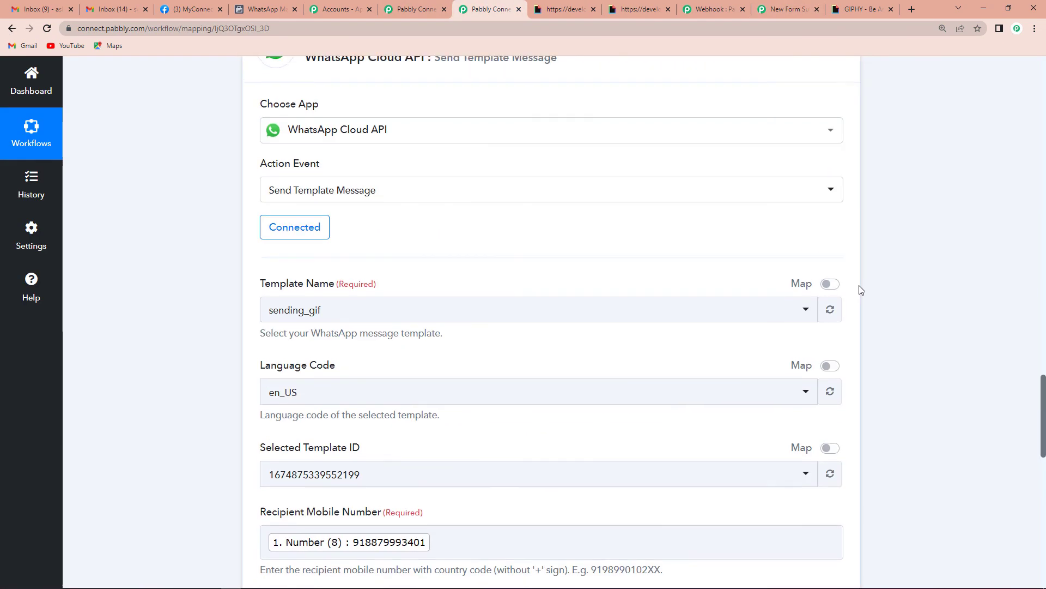
scroll(847, 316, "up", 18)
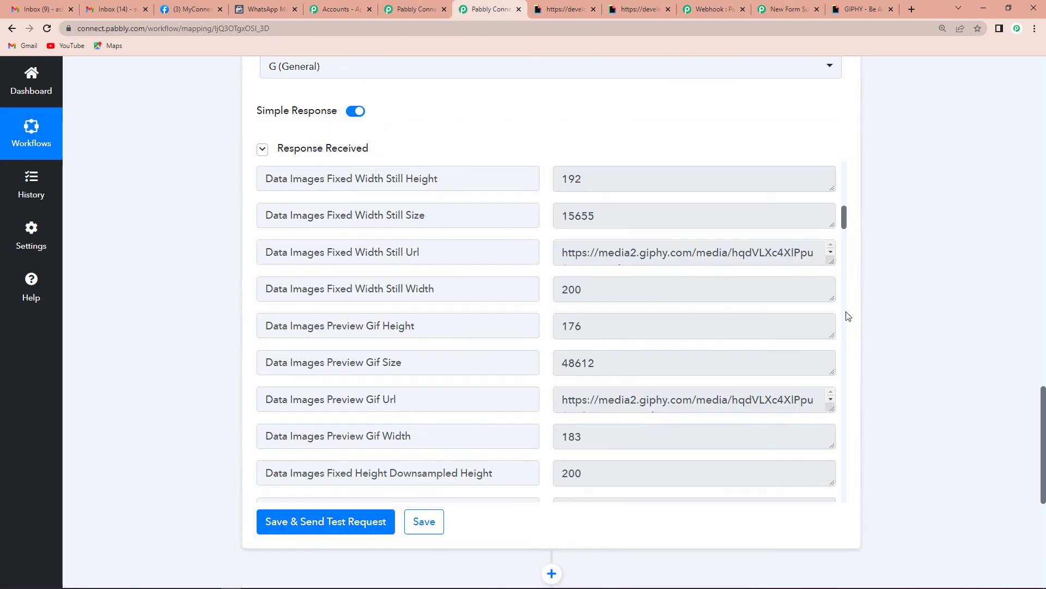
scroll(897, 382, "up", 12)
scroll(858, 306, "up", 3)
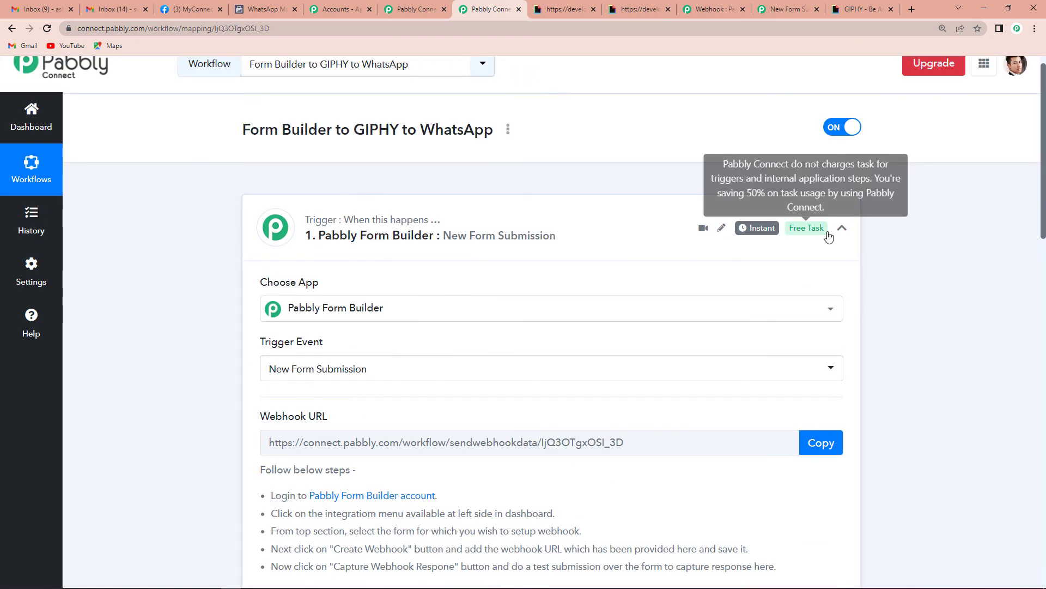
left_click(843, 227)
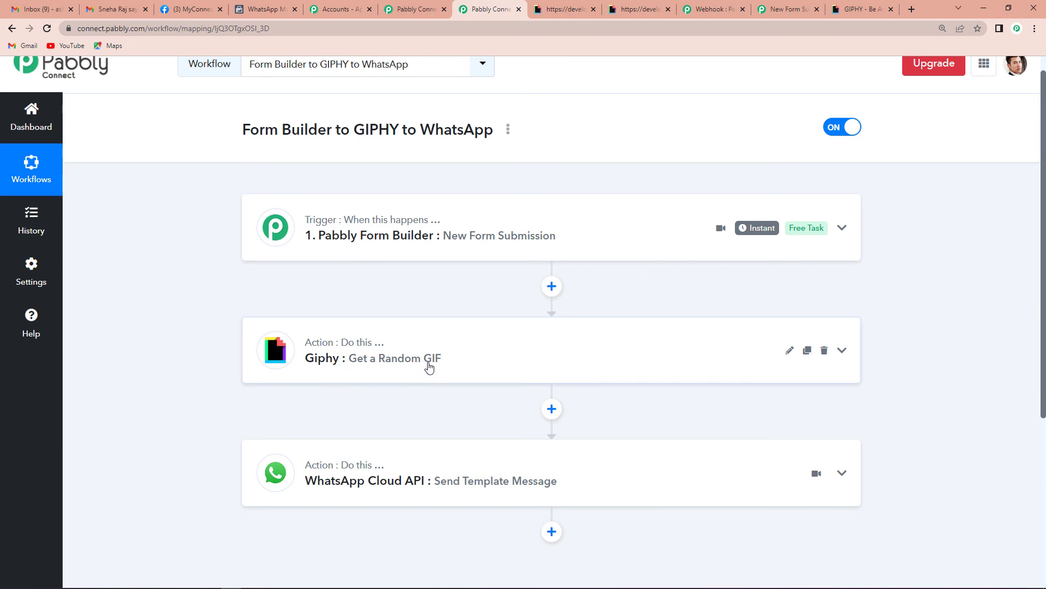
scroll(473, 387, "down", 2)
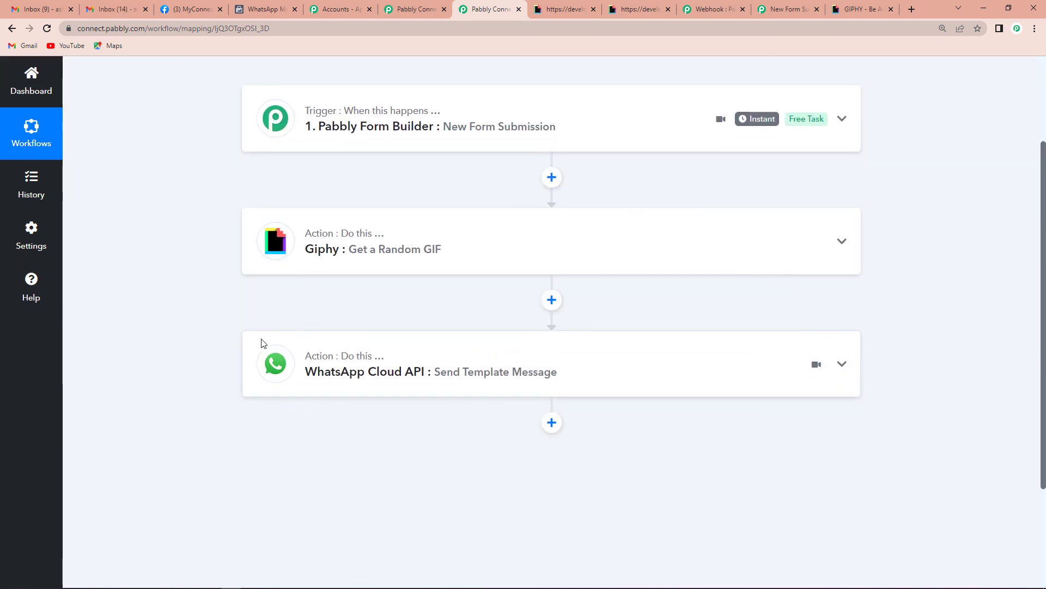